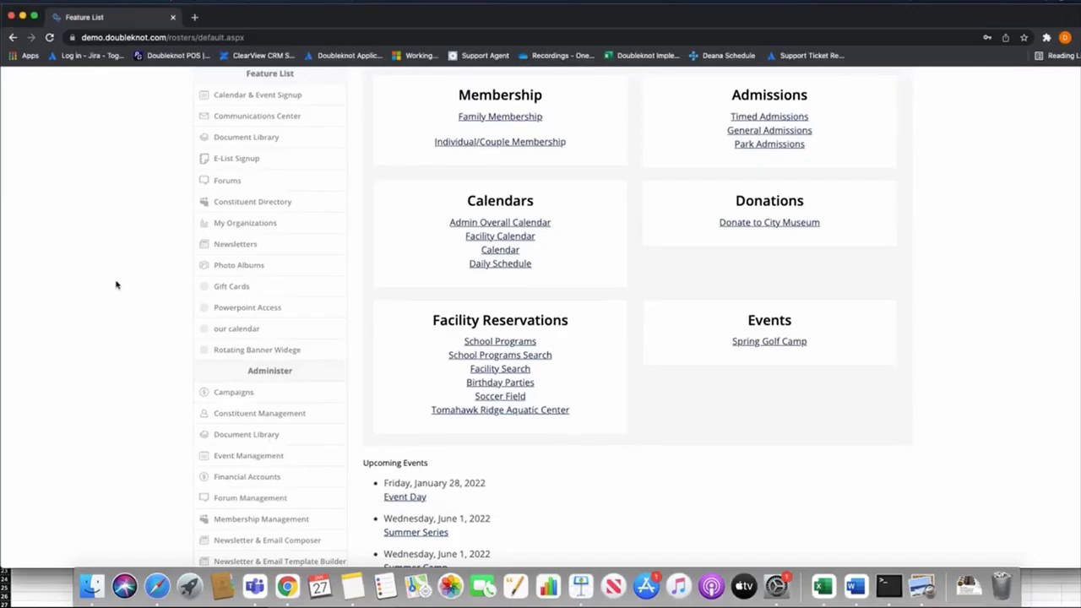
Open Event Management from the Administer feature list.
scroll(116, 282, "up", 4)
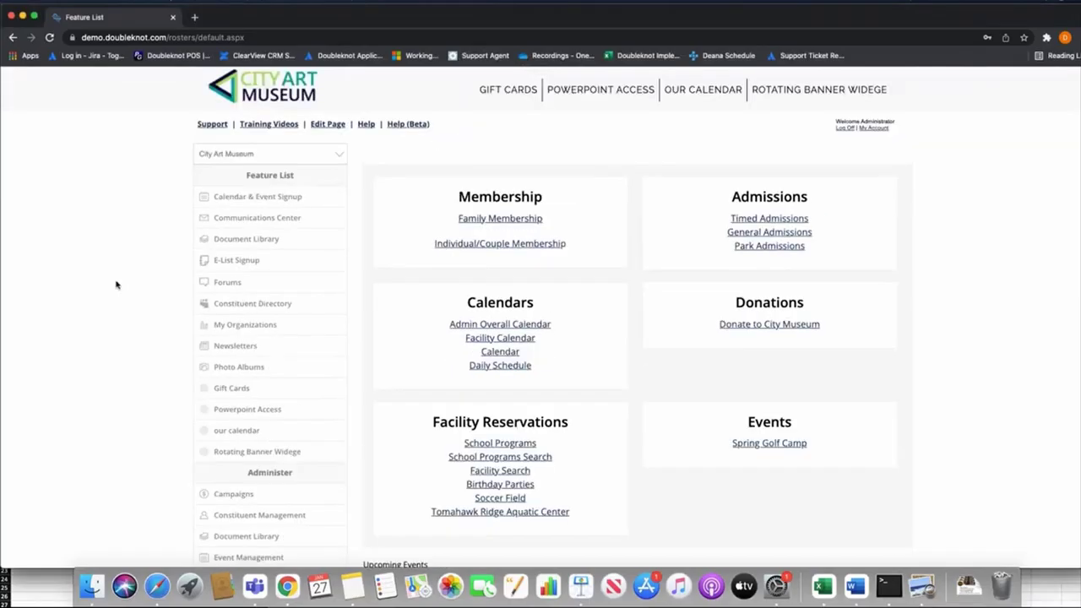
scroll(116, 284, "down", 3)
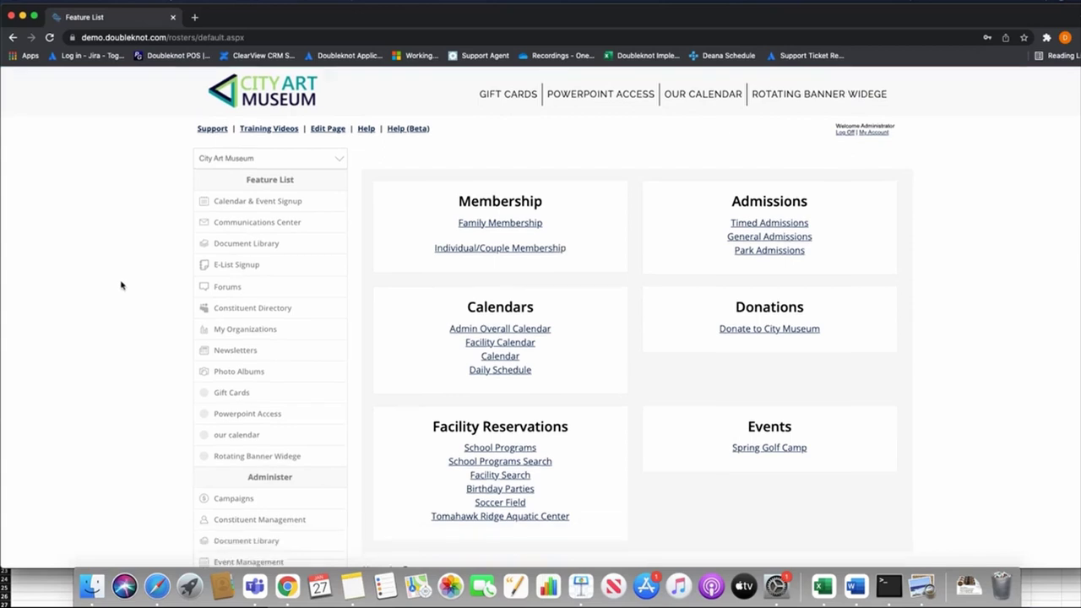
scroll(120, 286, "up", 3)
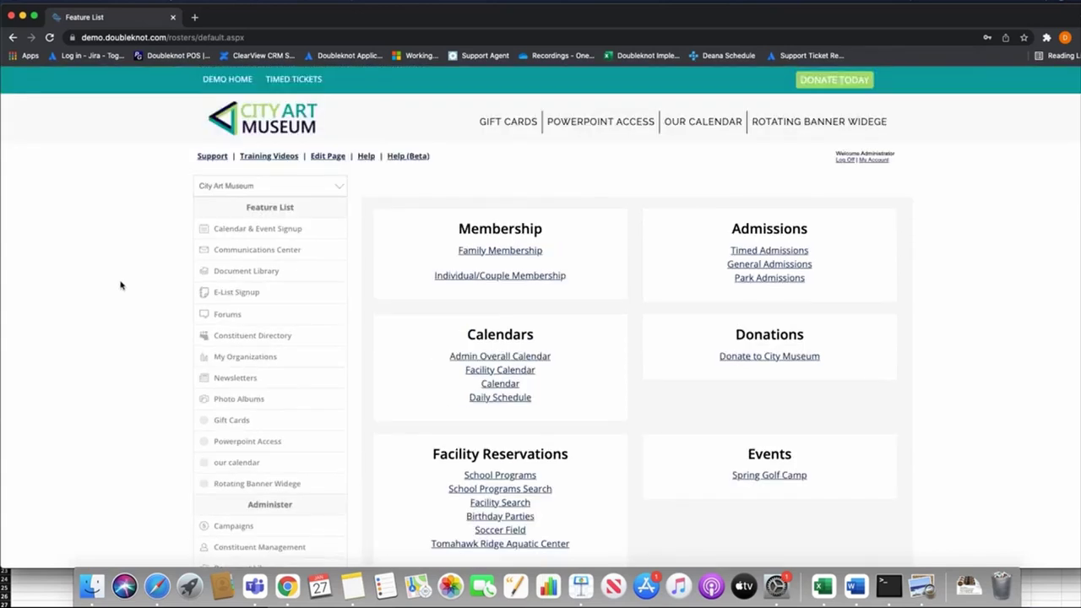
scroll(162, 269, "down", 3)
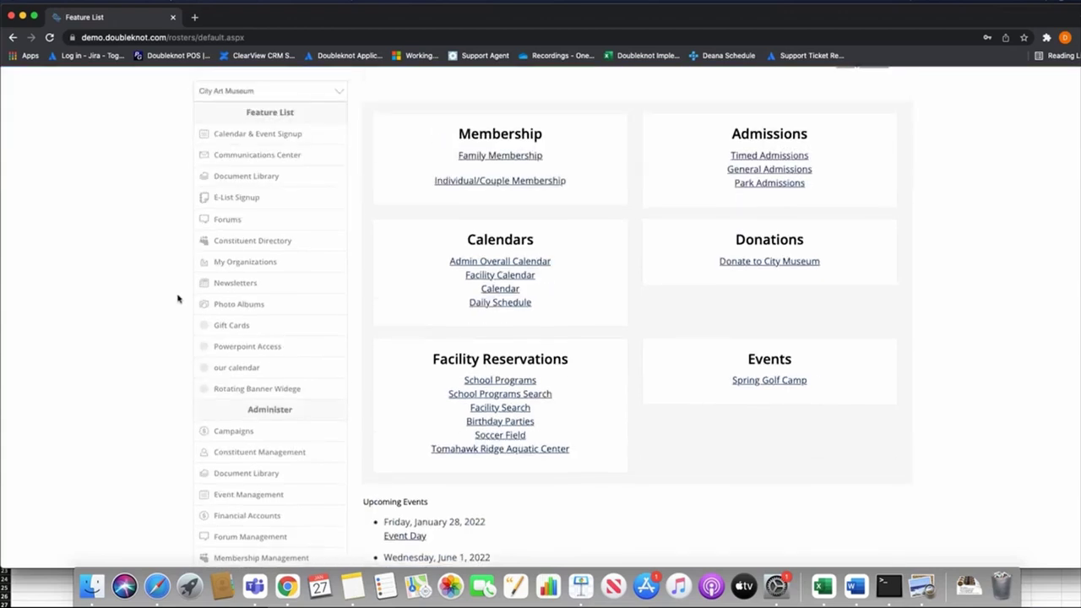
scroll(179, 298, "down", 3)
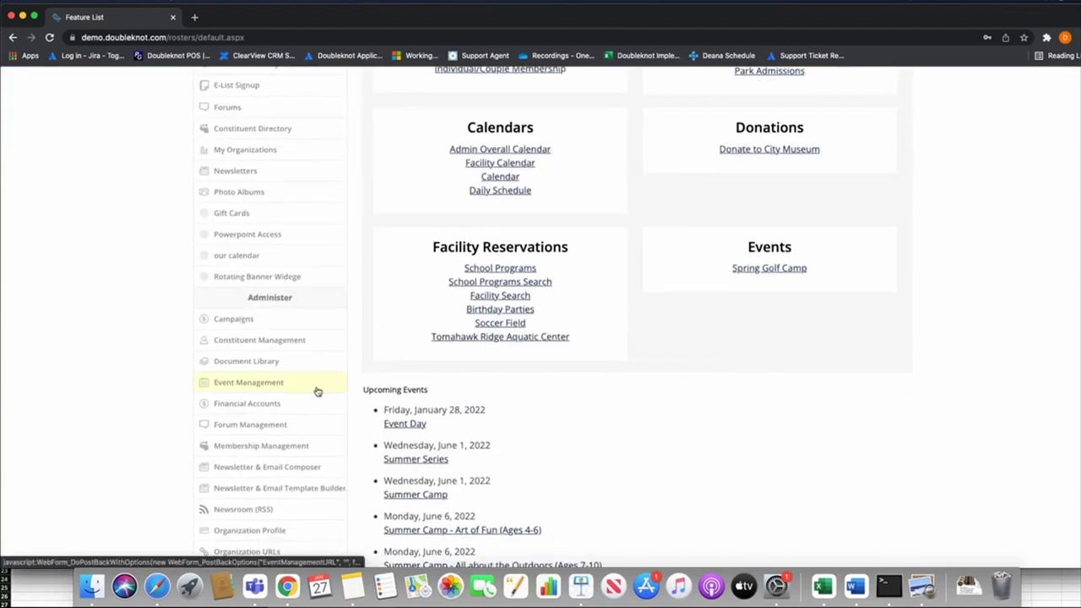
left_click(247, 384)
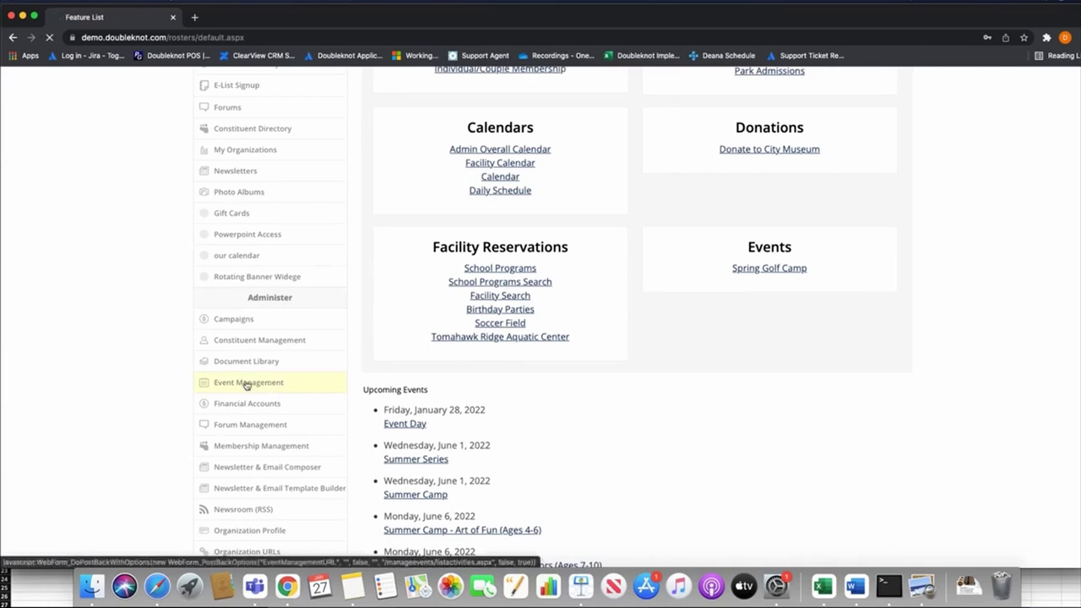
Go to the Programs tab and start a New Program.
scroll(414, 368, "down", 1)
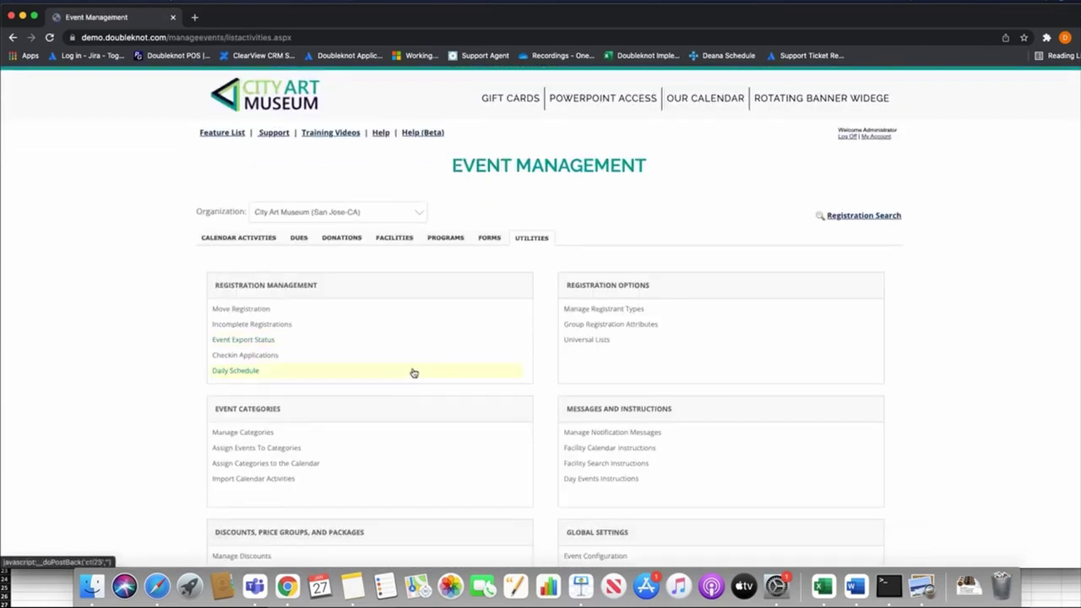
scroll(507, 258, "down", 1)
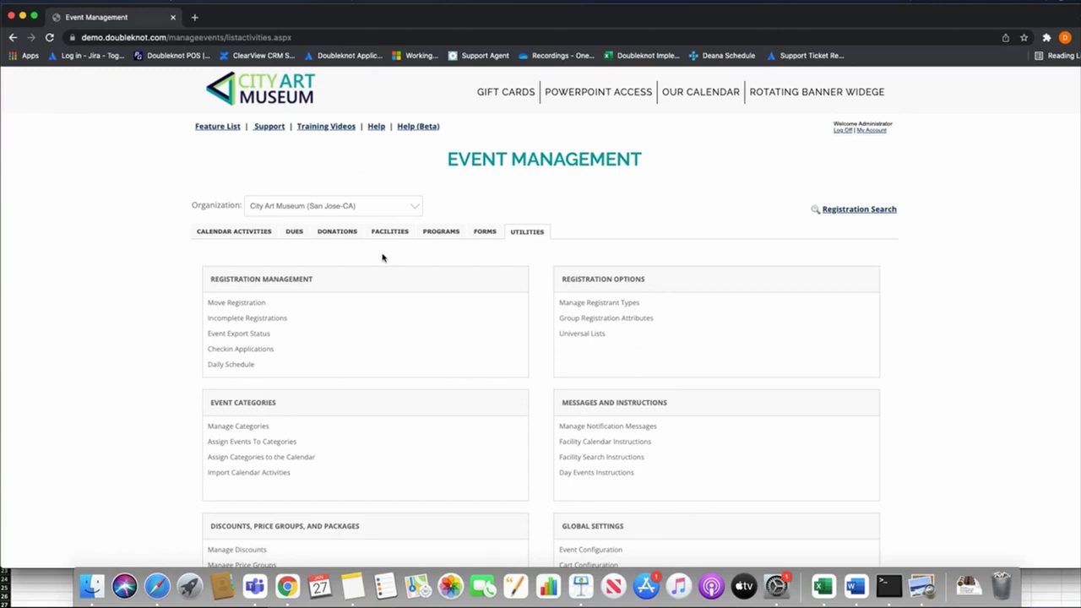
left_click(440, 234)
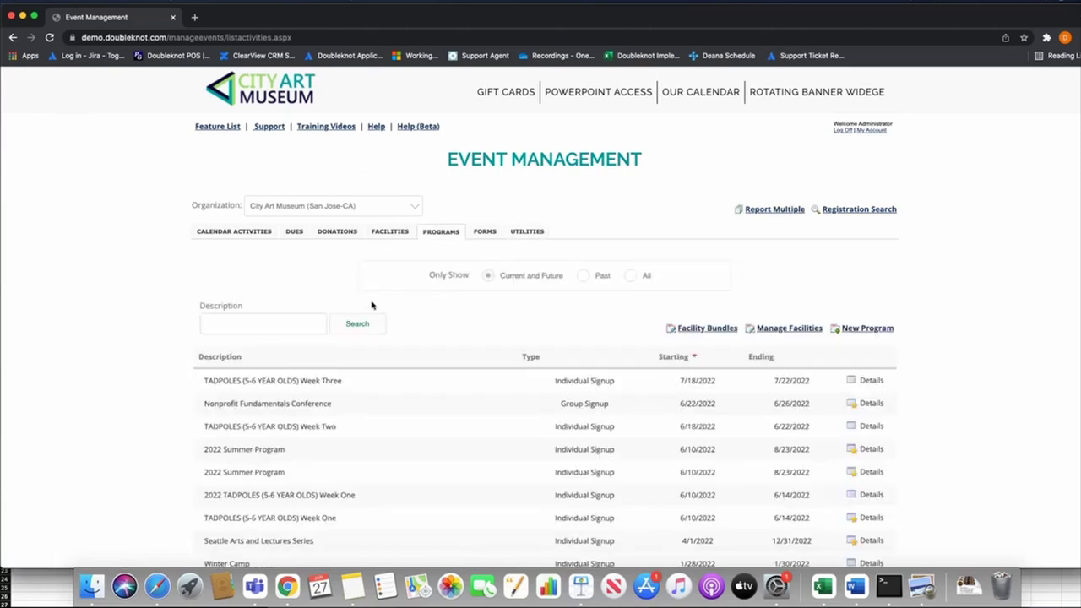
left_click(864, 332)
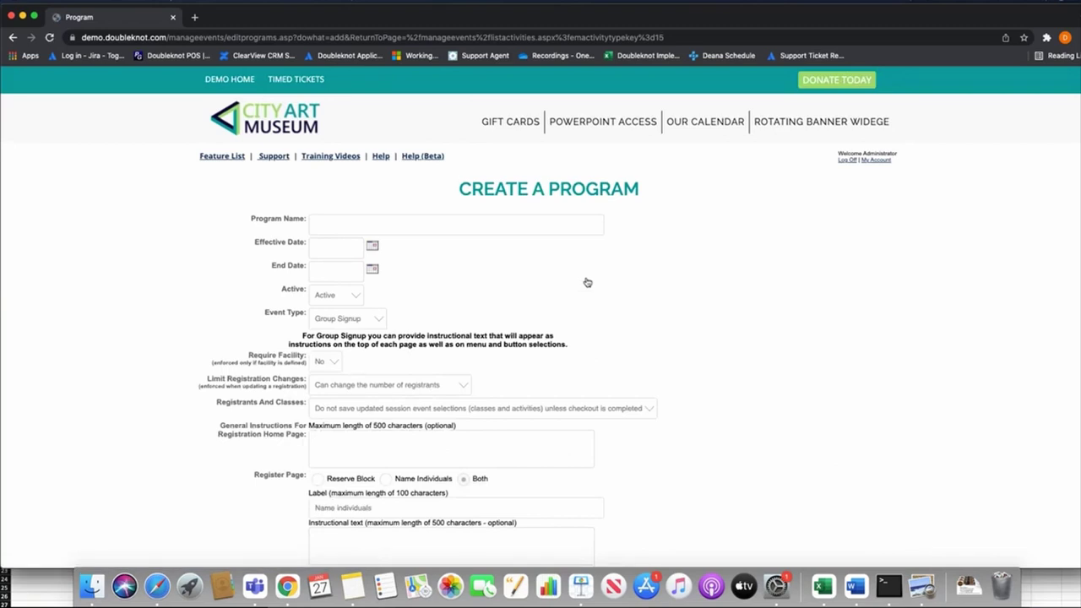
Enter 'Summer Camp 2022' as the Program Name.
left_click(363, 227)
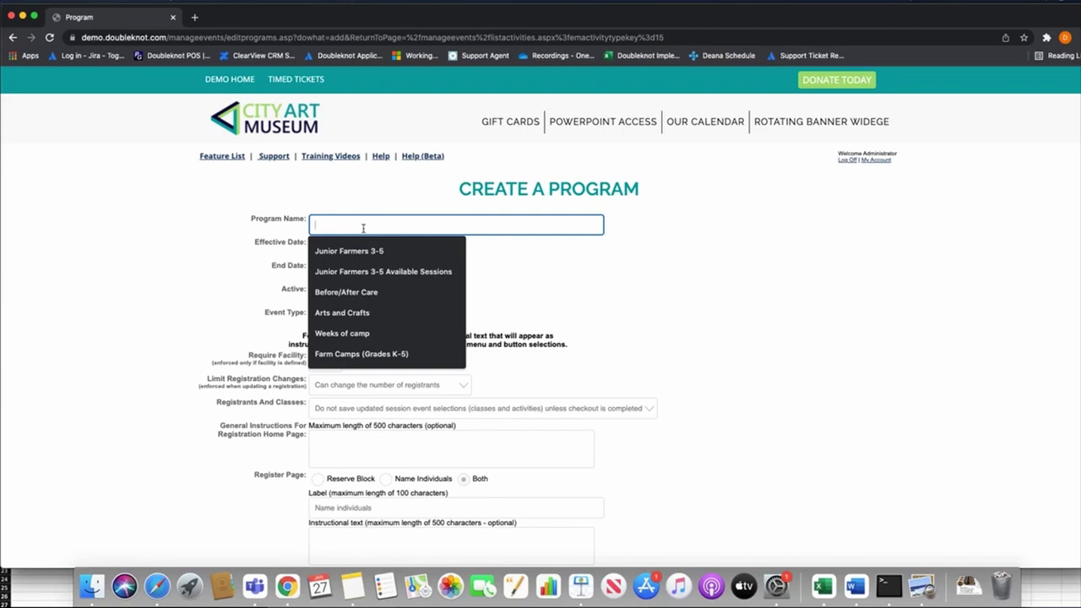
type("Summer Camp")
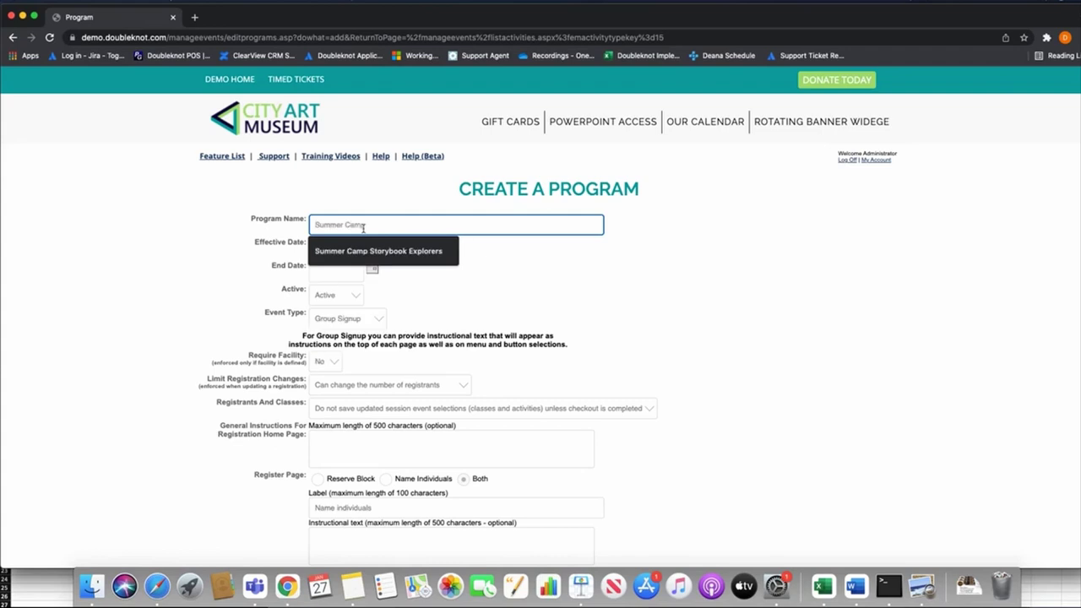
type(" 2022")
left_click(465, 275)
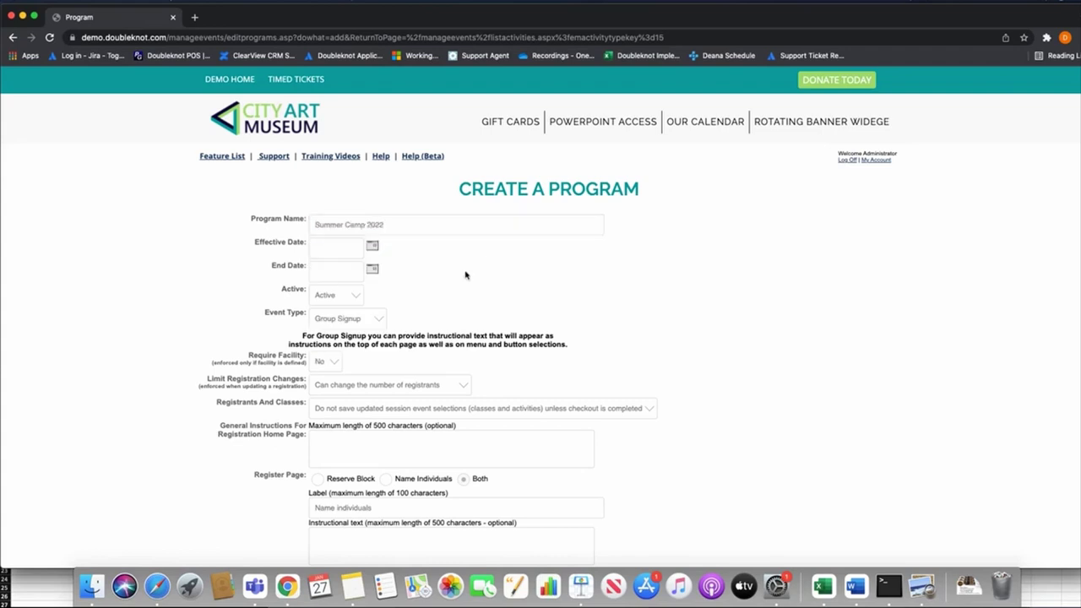
Set the program's effective date to June 6, 2022.
left_click(309, 246)
left_click(334, 246)
left_click(372, 248)
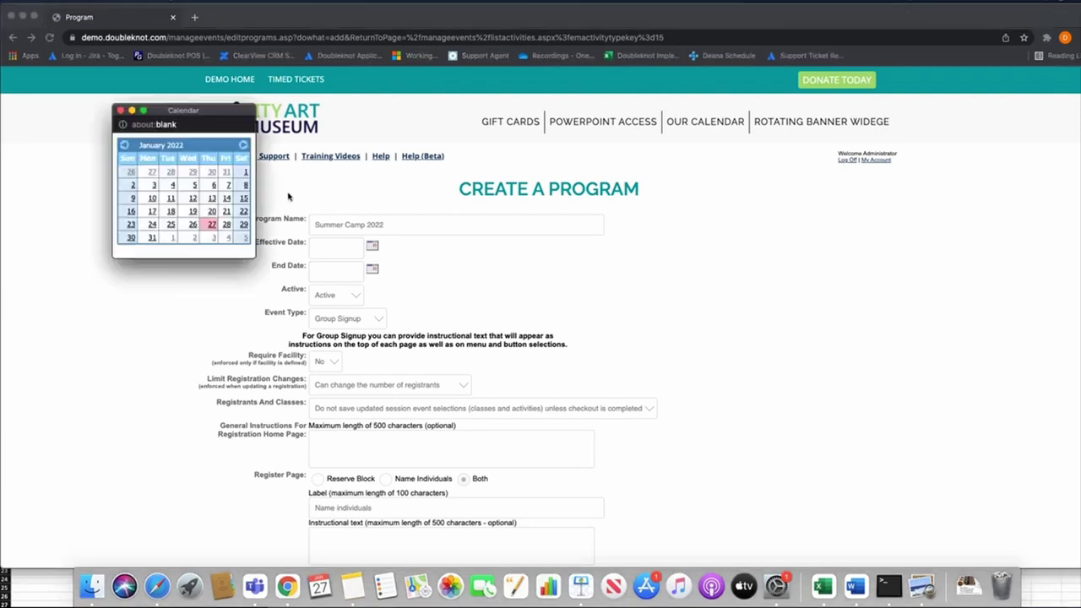
left_click(244, 145)
left_click(243, 145)
left_click(244, 145)
left_click(243, 145)
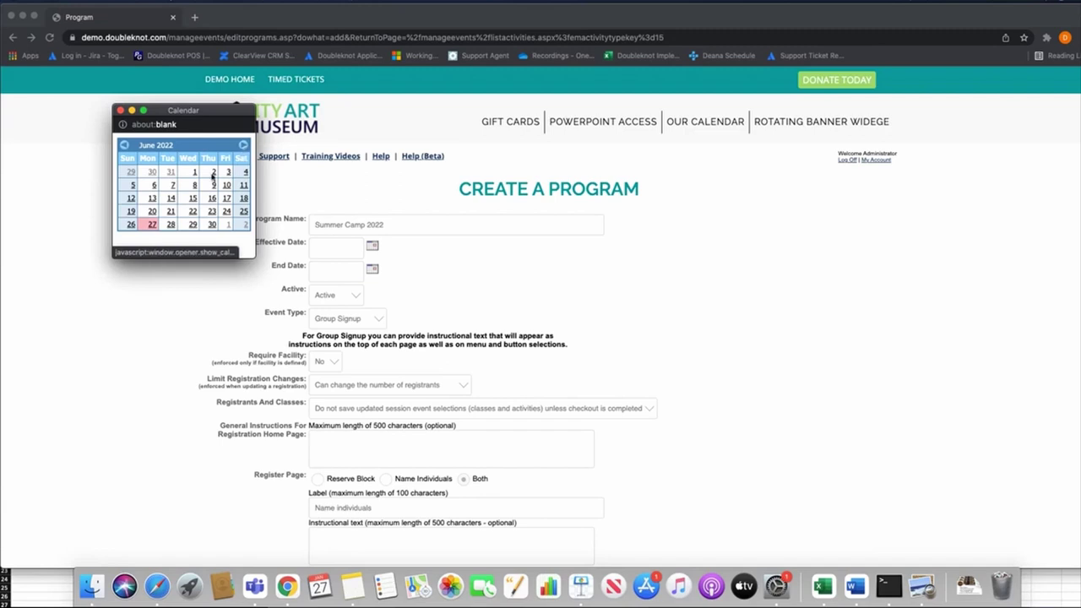
left_click(154, 185)
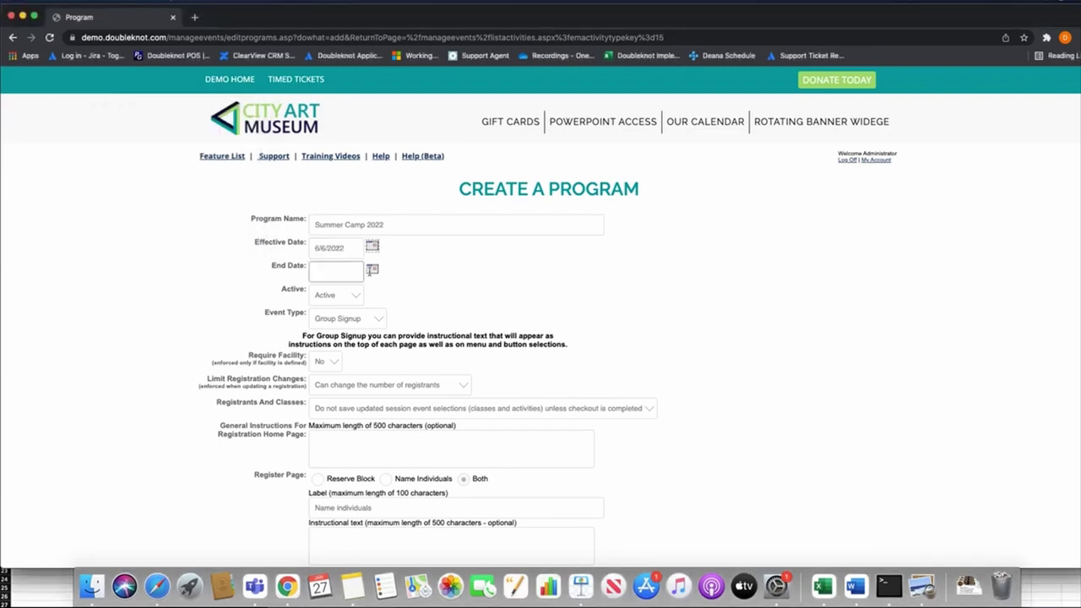
Set the program's end date to July 29, 2022.
left_click(371, 269)
left_click(243, 145)
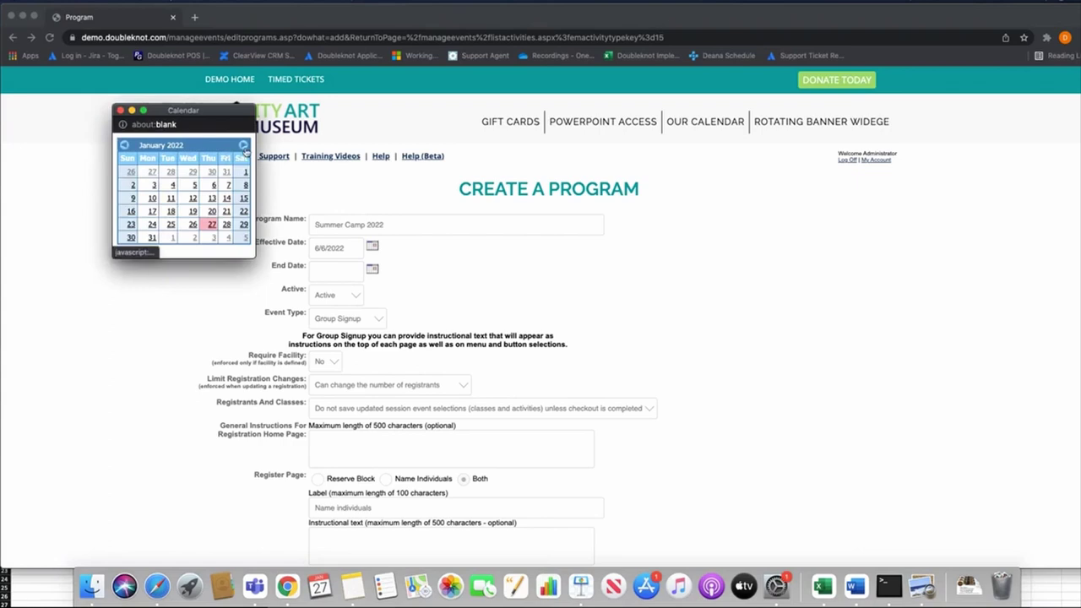
left_click(243, 145)
left_click(244, 146)
left_click(243, 145)
left_click(243, 146)
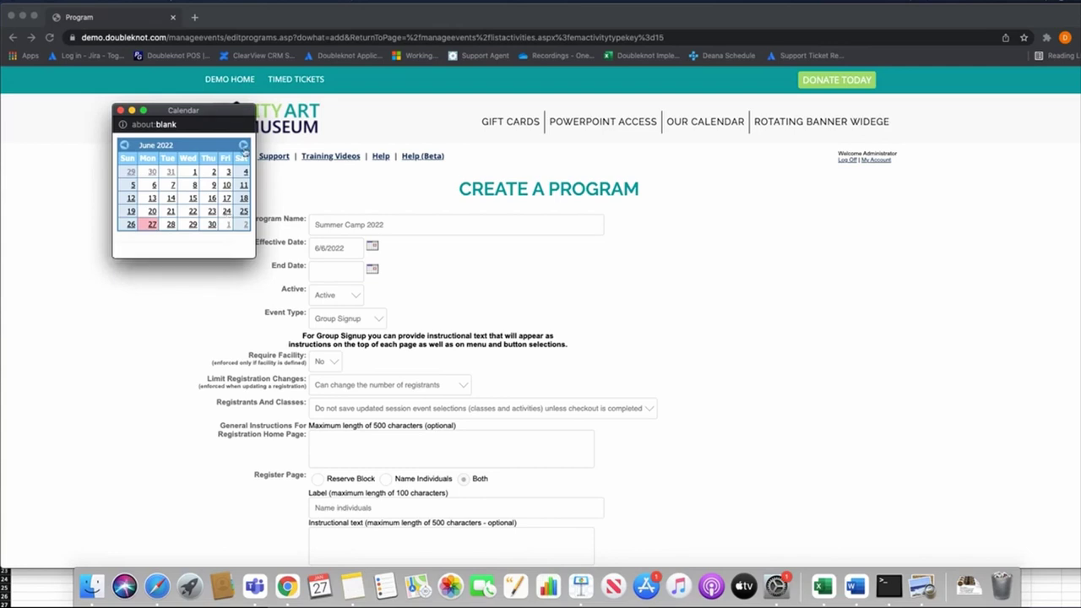
left_click(245, 145)
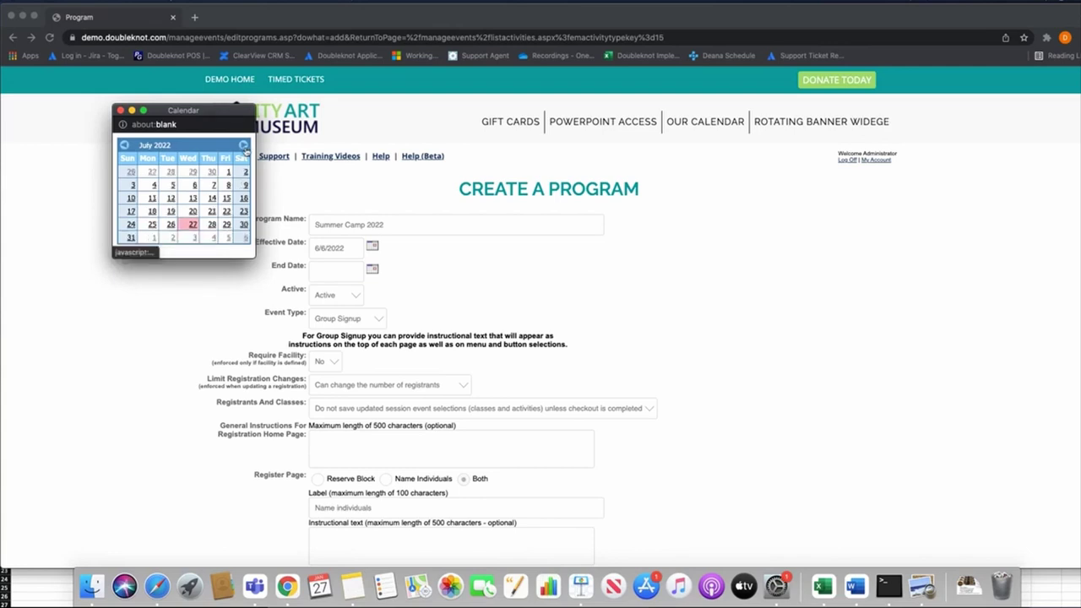
left_click(227, 225)
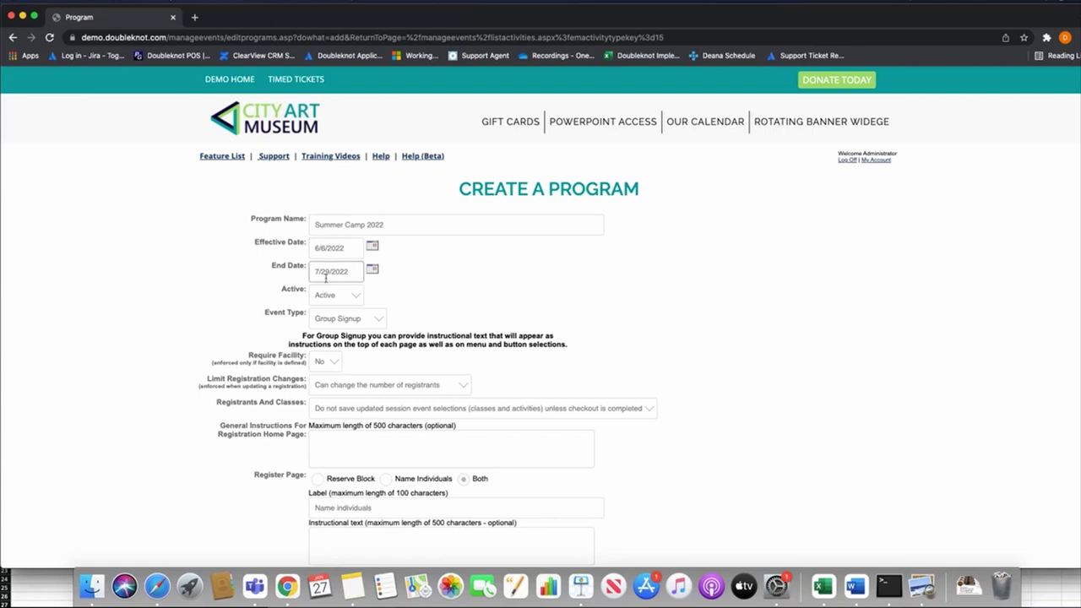
scroll(326, 272, "down", 2)
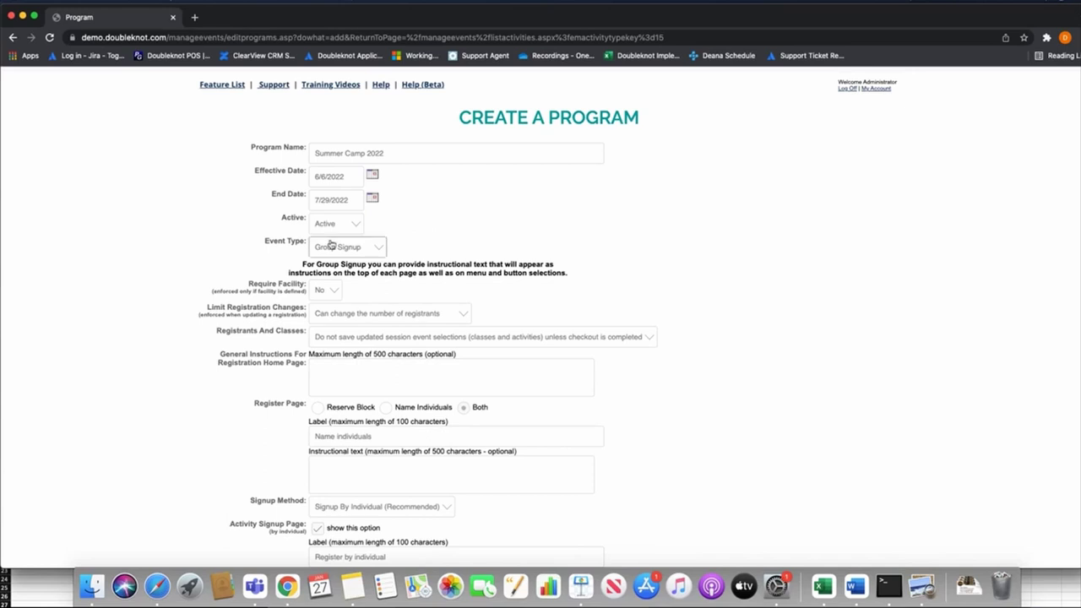
Change the program's Event Type from Group Signup to Individual Signup.
left_click_drag(266, 240, 305, 242)
left_click(374, 247)
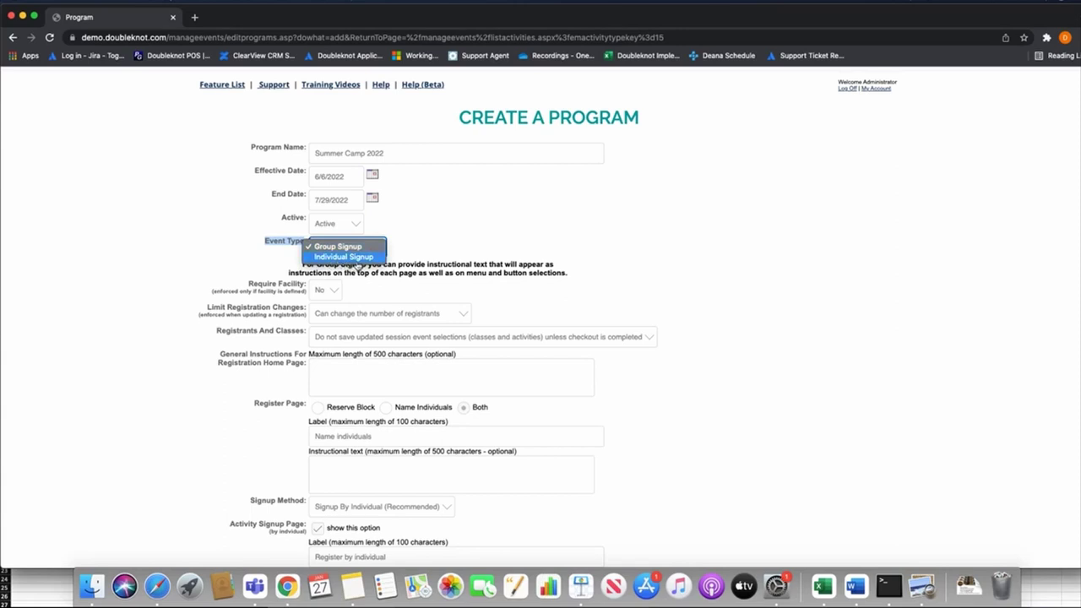
left_click(355, 256)
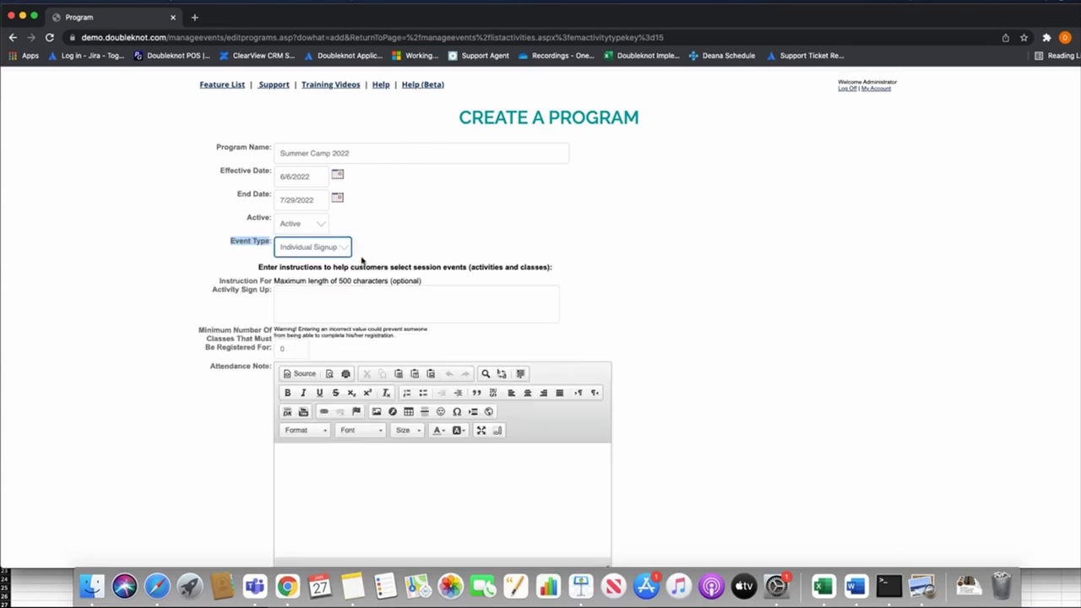
left_click(388, 256)
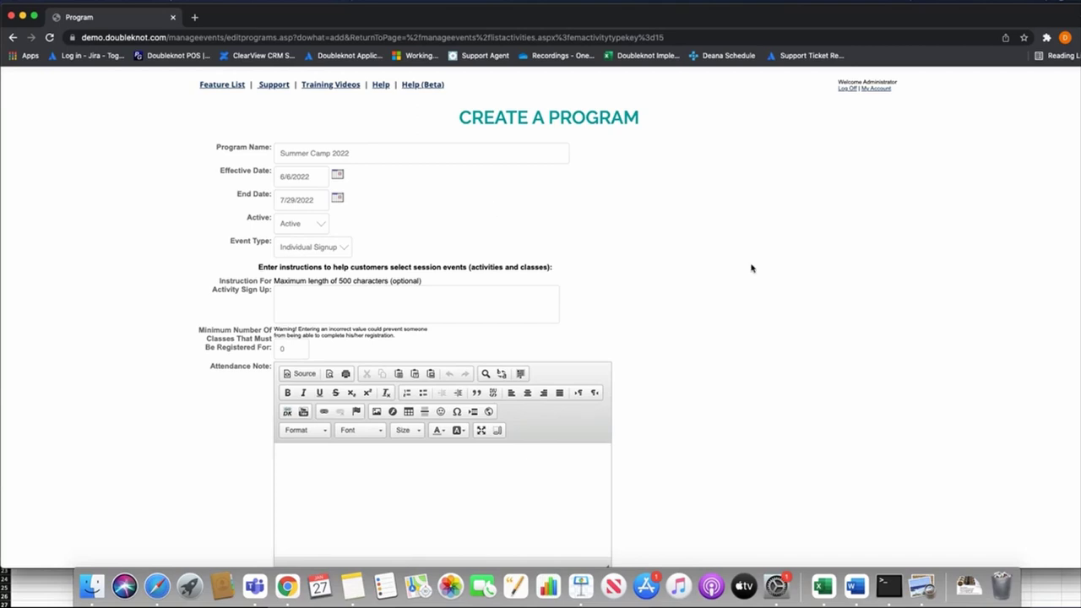
scroll(274, 295, "down", 5)
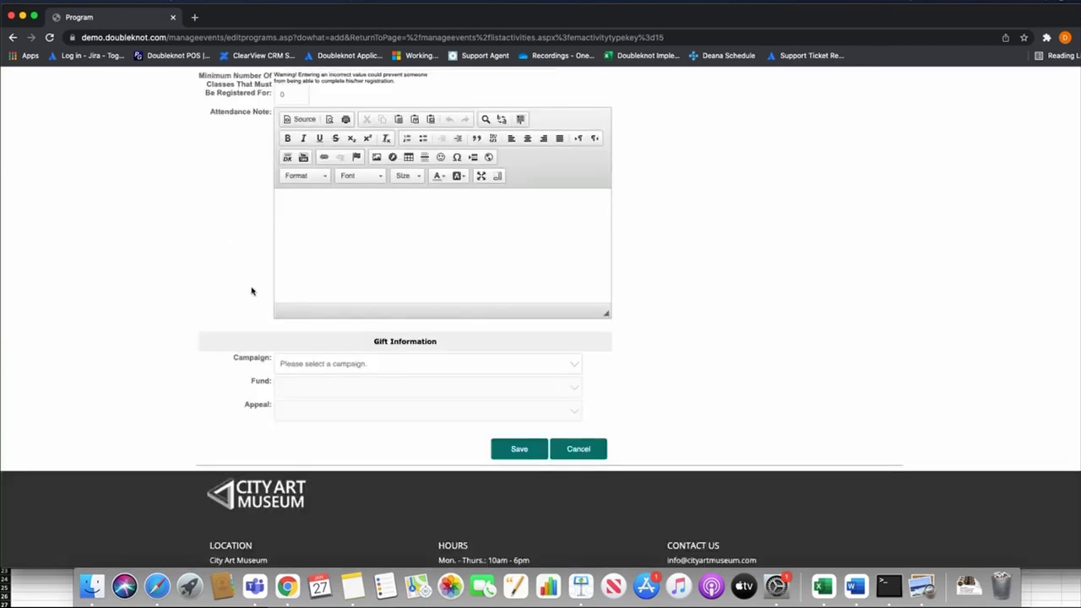
Enter 'Placeholder' as the activity sign-up instructions.
scroll(251, 289, "up", 3)
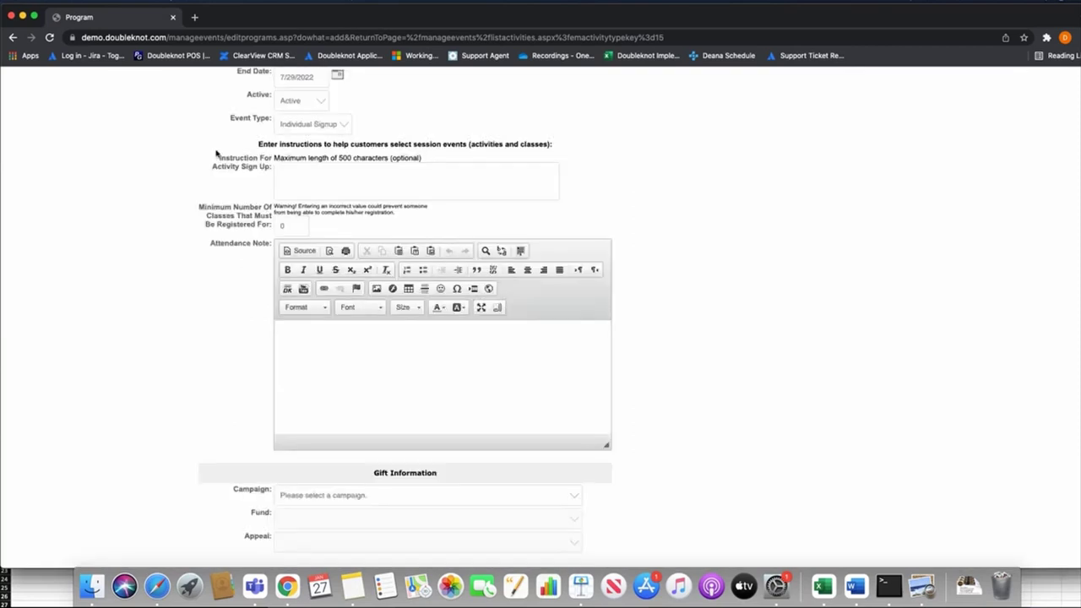
left_click_drag(218, 156, 315, 186)
left_click(315, 186)
type("Placeholder")
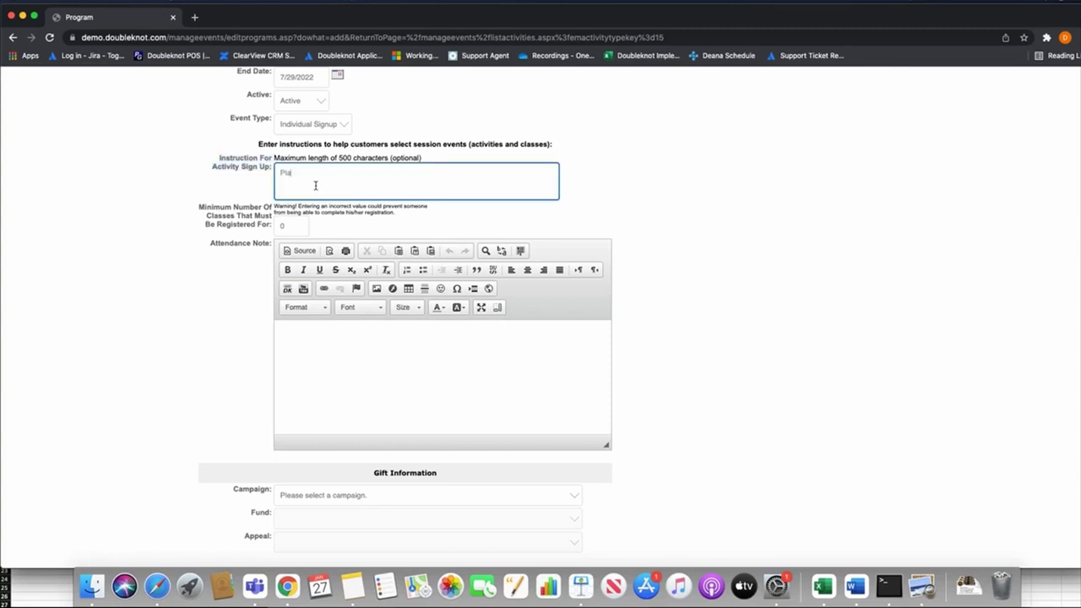
left_click(841, 233)
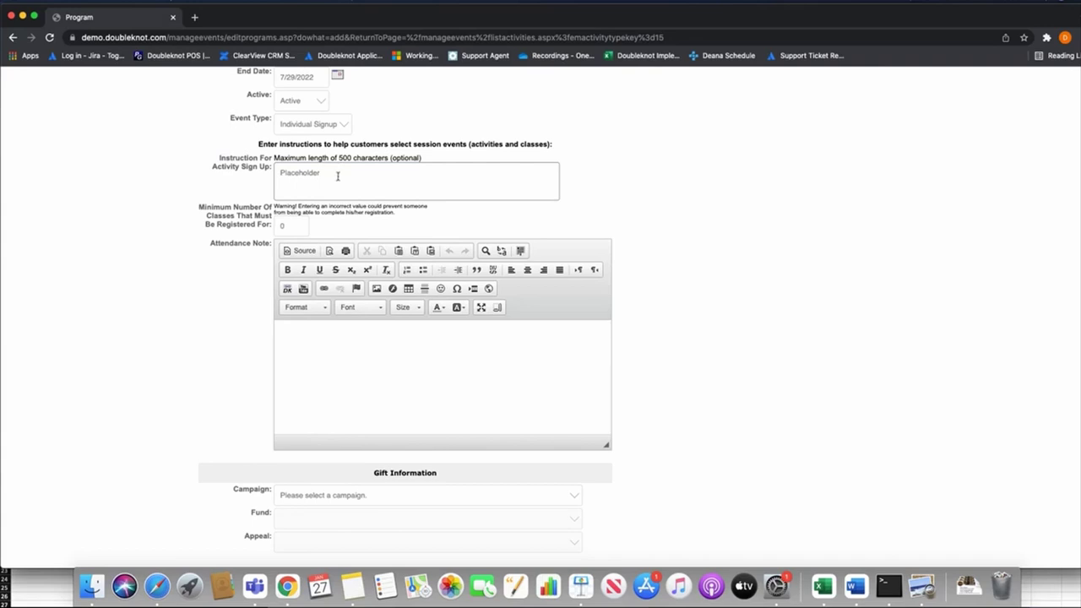
Leave the program form and open Summer Camp 2022 from the programs list.
left_click(270, 168)
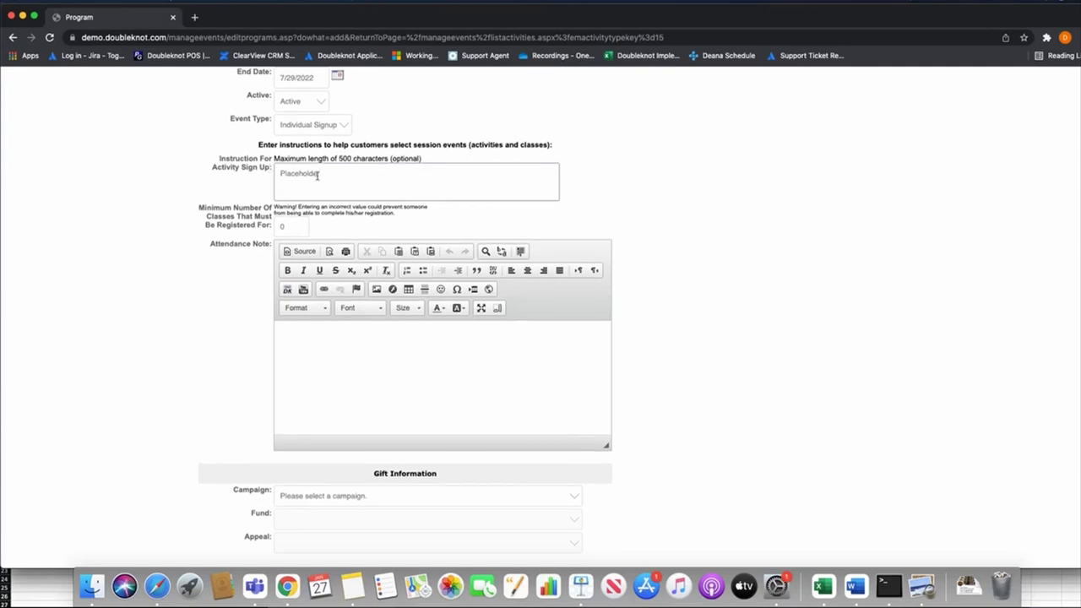
scroll(218, 196, "down", 5)
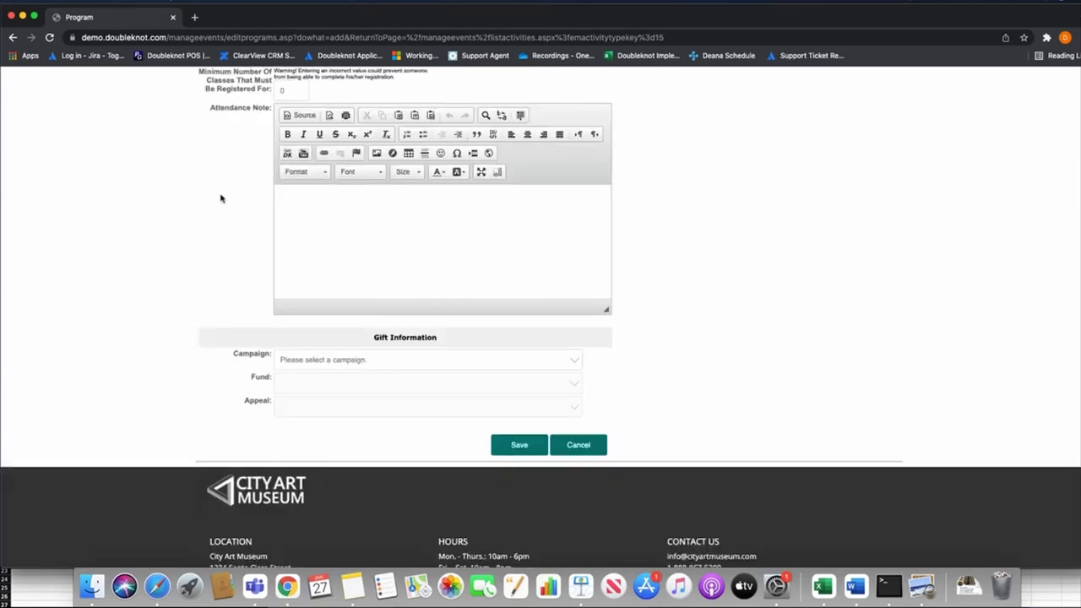
left_click(576, 421)
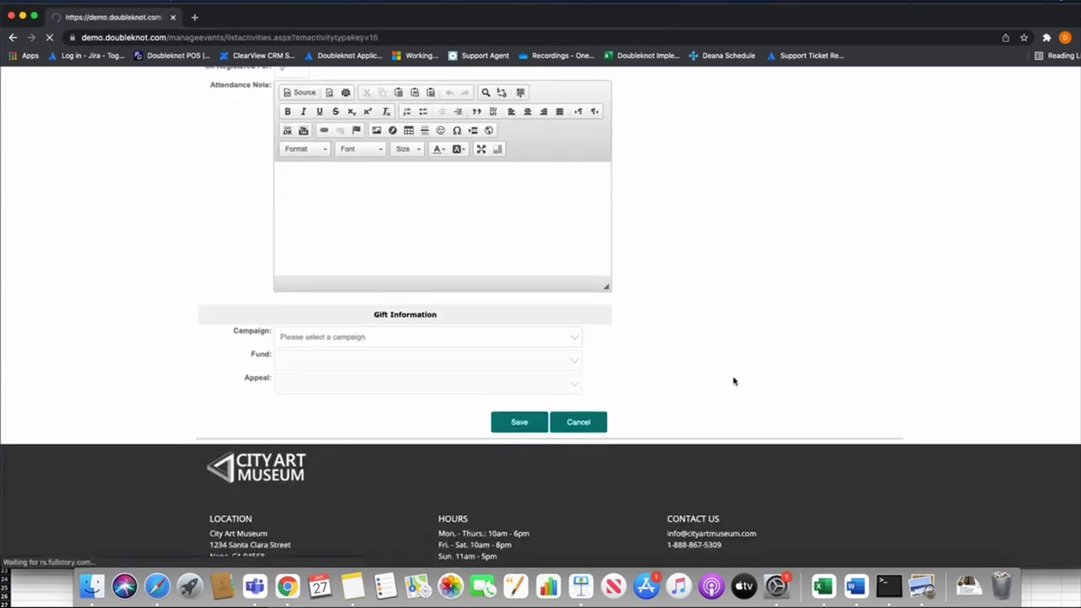
scroll(603, 381, "down", 2)
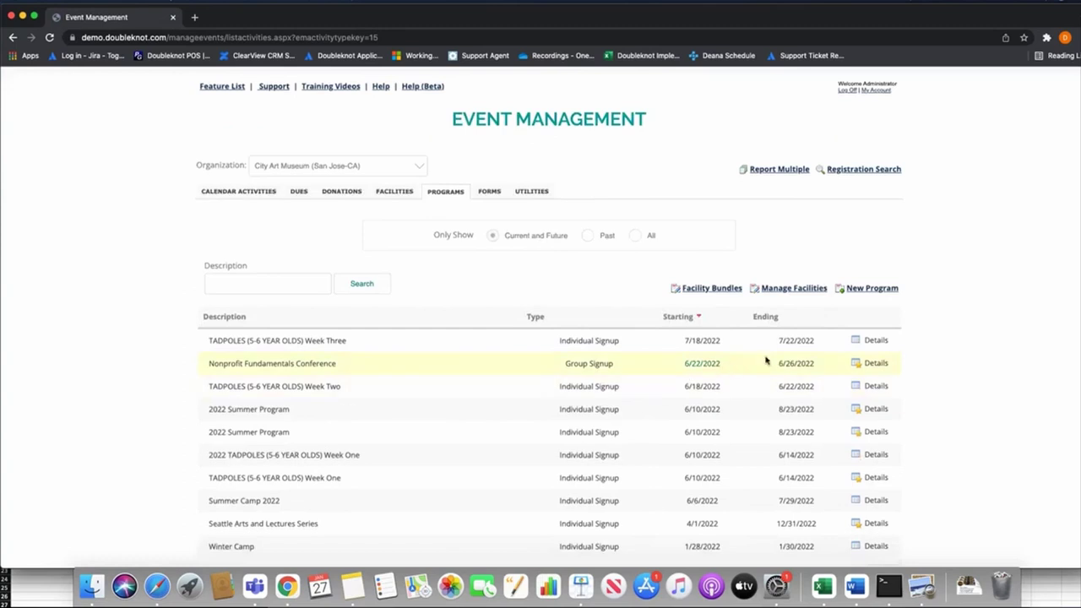
scroll(606, 388, "down", 2)
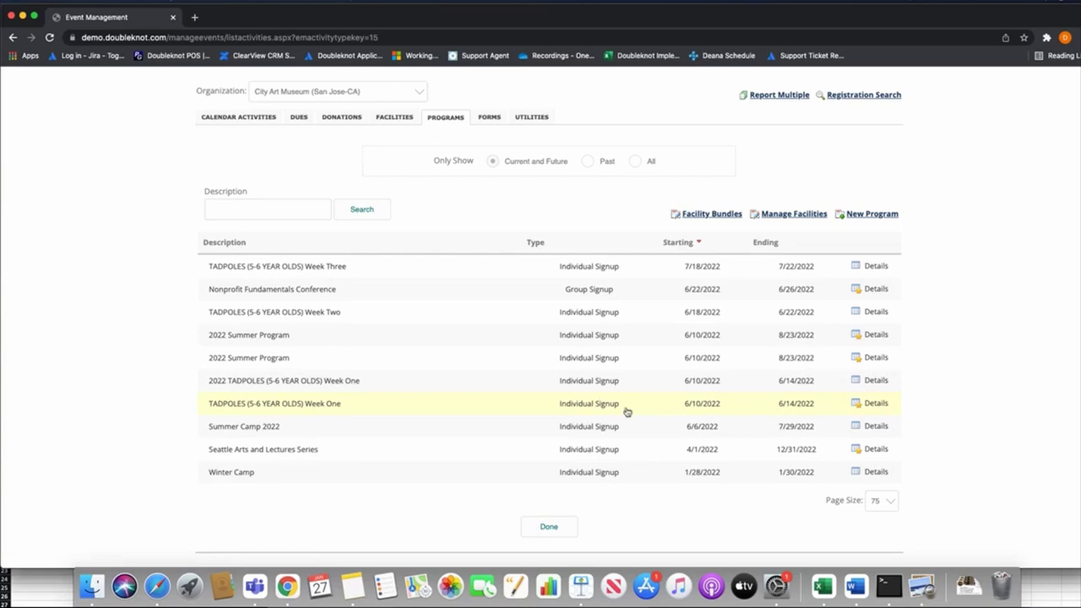
left_click(267, 428)
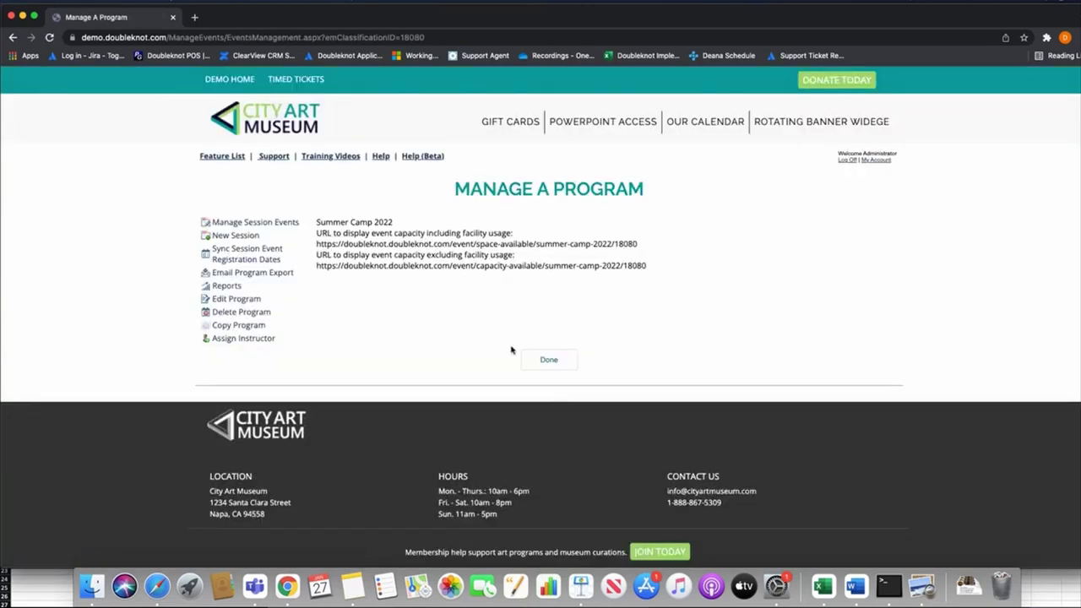
left_click(233, 302)
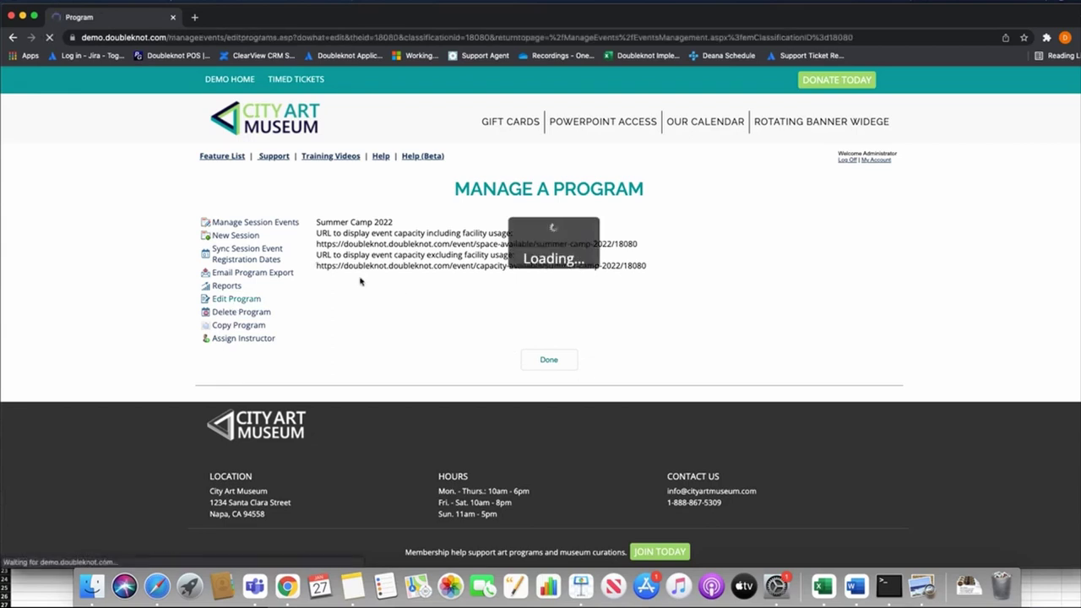
scroll(452, 263, "down", 5)
scroll(450, 261, "down", 3)
scroll(449, 258, "up", 5)
scroll(448, 260, "down", 7)
scroll(449, 263, "up", 5)
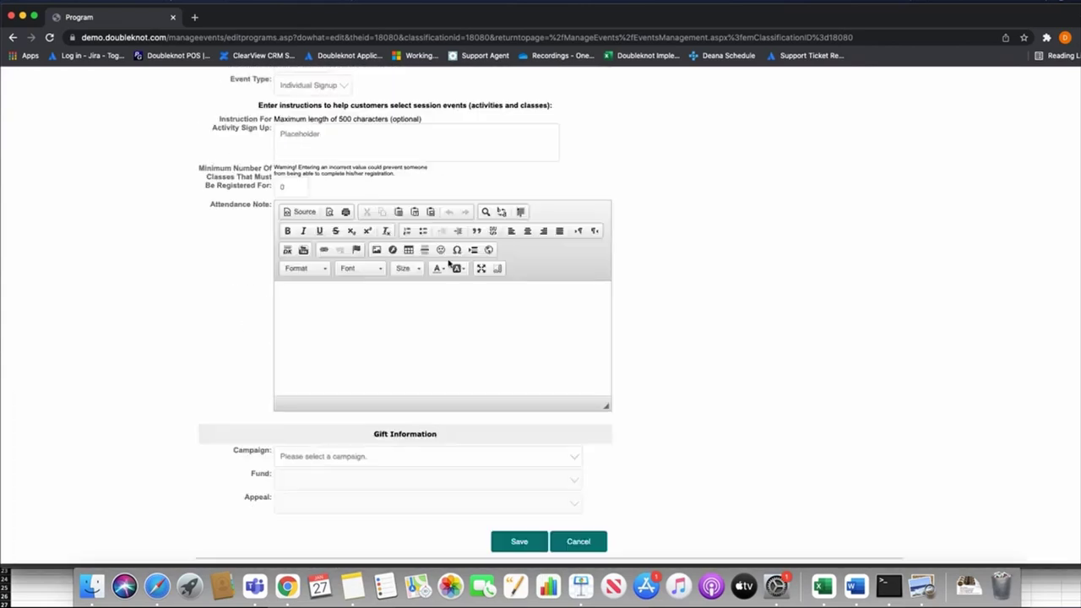
left_click_drag(230, 237, 272, 239)
scroll(420, 243, "down", 1)
scroll(420, 245, "down", 5)
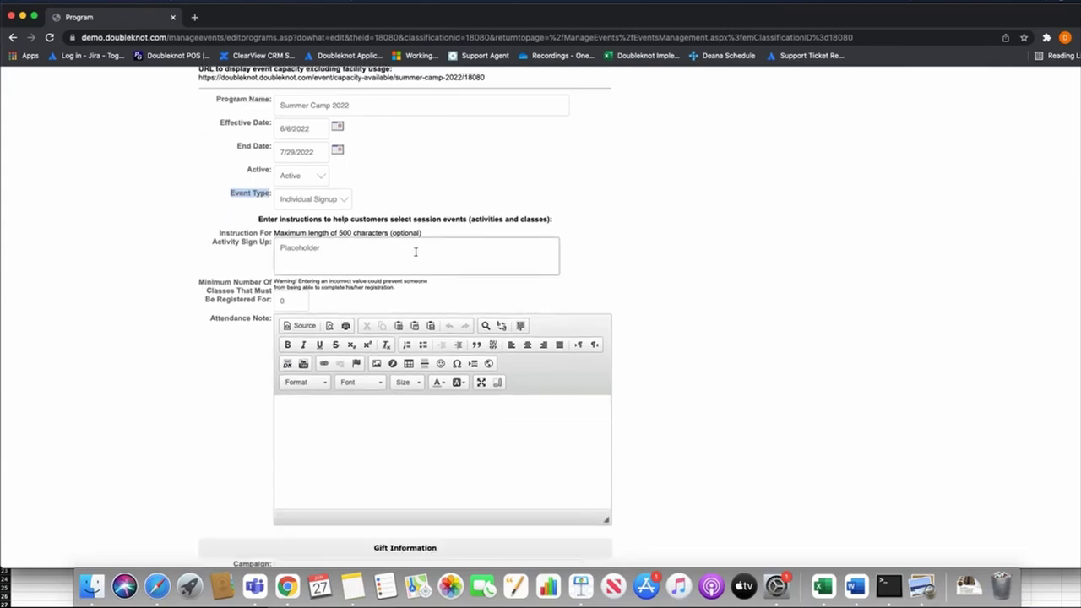
left_click(584, 476)
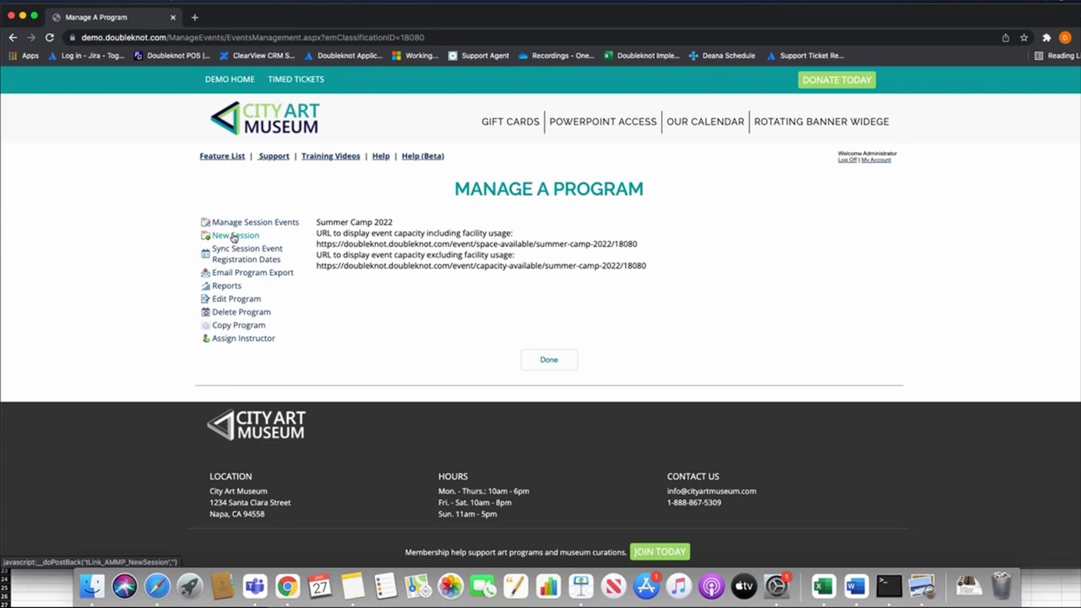
Start a New Session from the Summer Camp 2022 Manage A Program page.
left_click(233, 237)
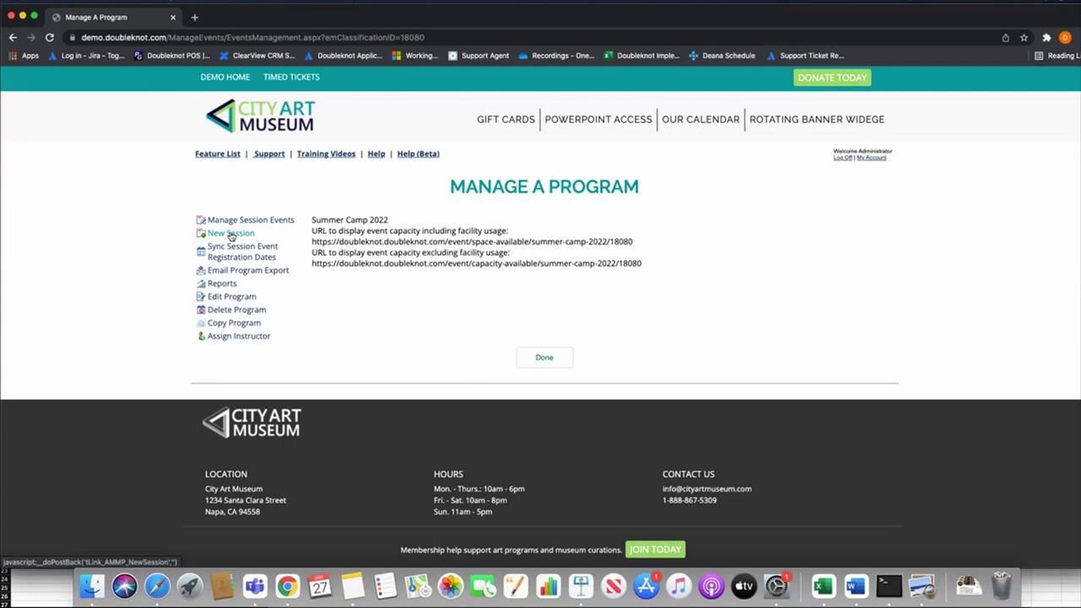
left_click(230, 234)
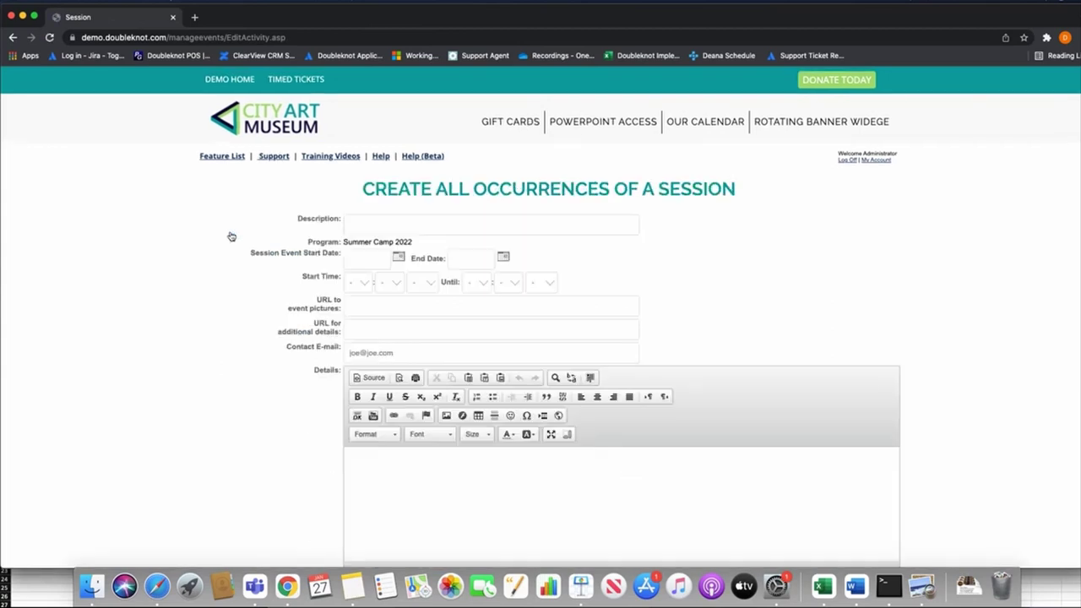
Enter 'Summer Camp 2022' as the session description.
left_click(419, 226)
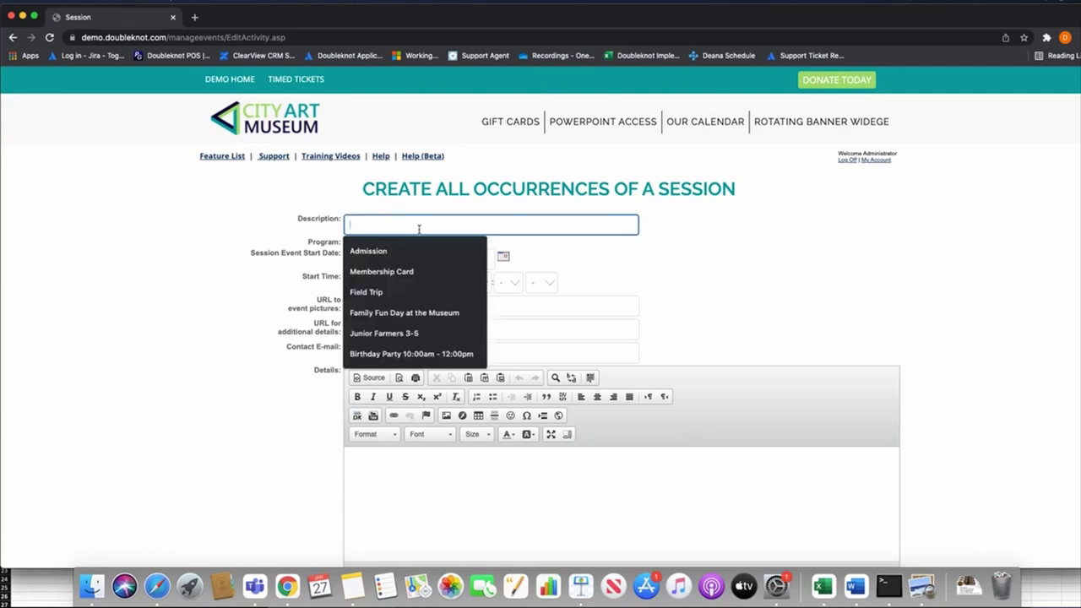
type("Summer Camp")
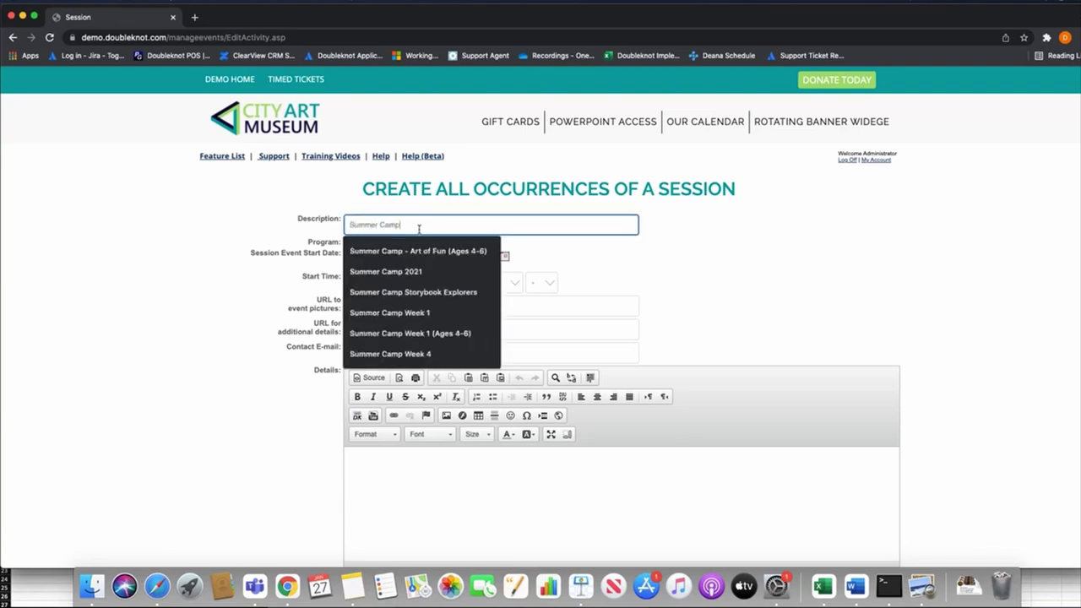
type(" 2022")
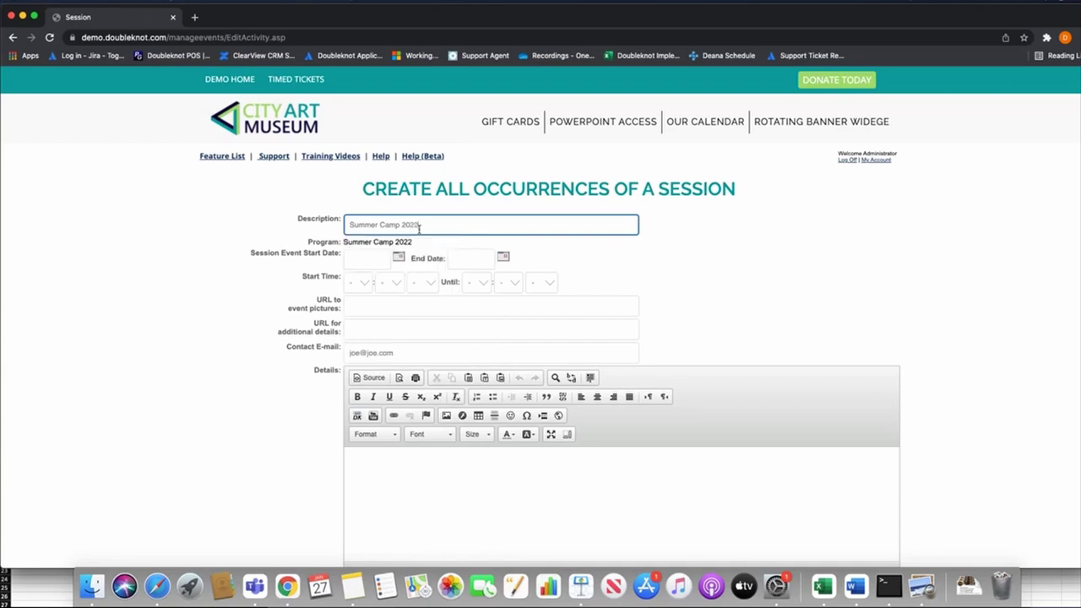
left_click(730, 231)
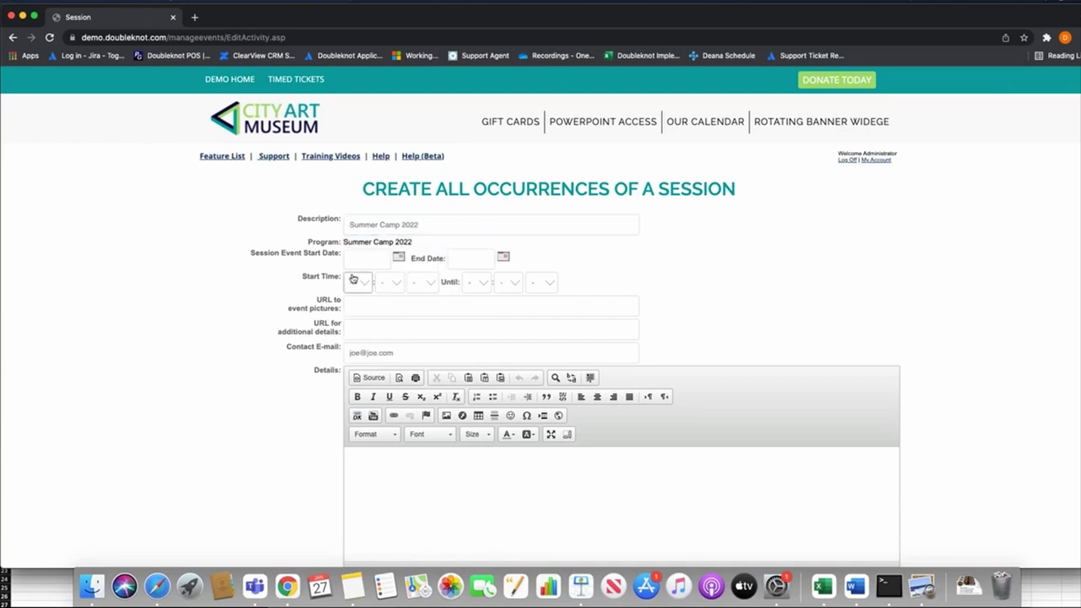
Set the session start date to June 6, 2022.
left_click(398, 260)
left_click(242, 146)
left_click(242, 146)
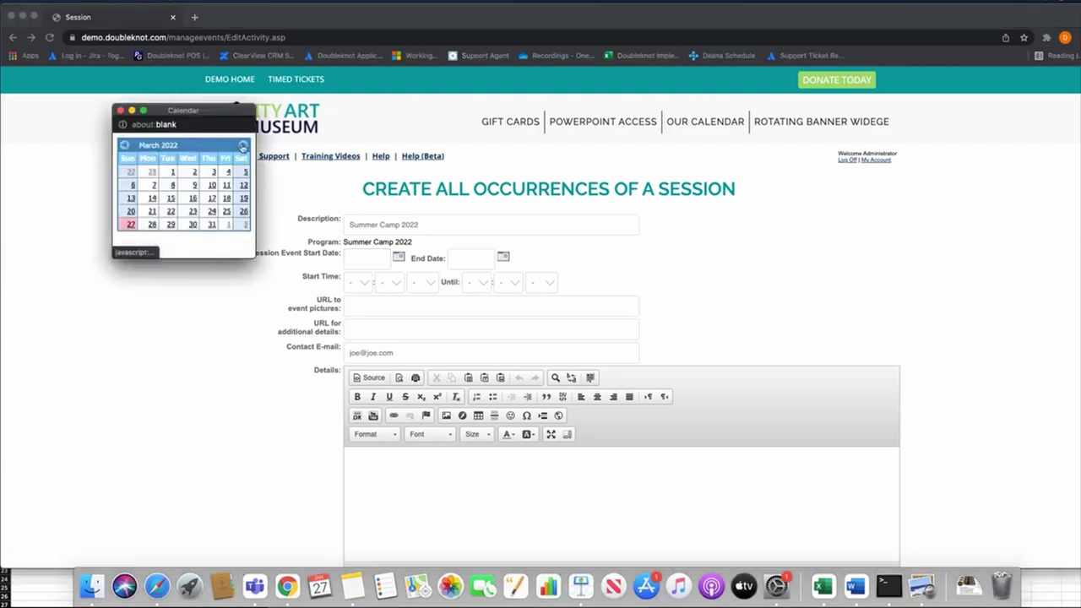
left_click(243, 146)
left_click(242, 146)
left_click(243, 146)
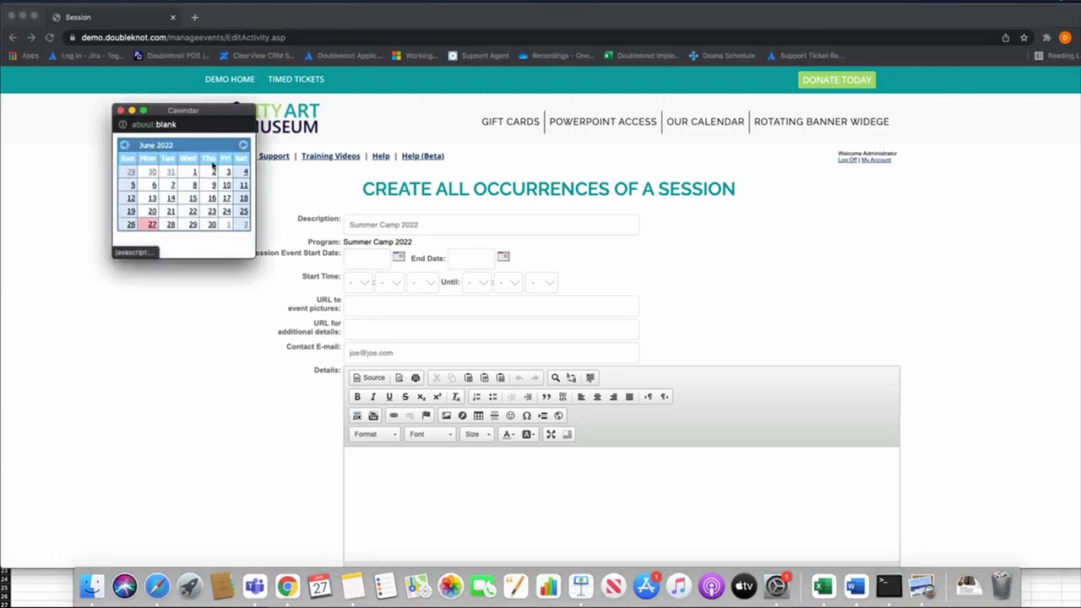
left_click(152, 188)
Set the session end date to July 29, 2022.
left_click(504, 257)
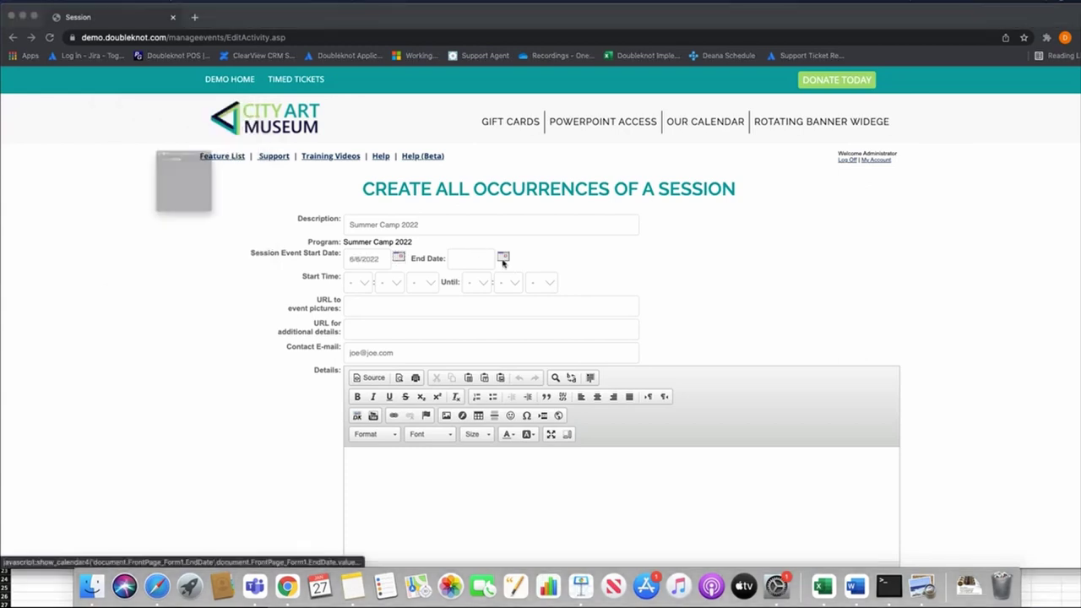
left_click(243, 145)
left_click(243, 145)
left_click(243, 146)
left_click(243, 145)
left_click(244, 145)
left_click(244, 145)
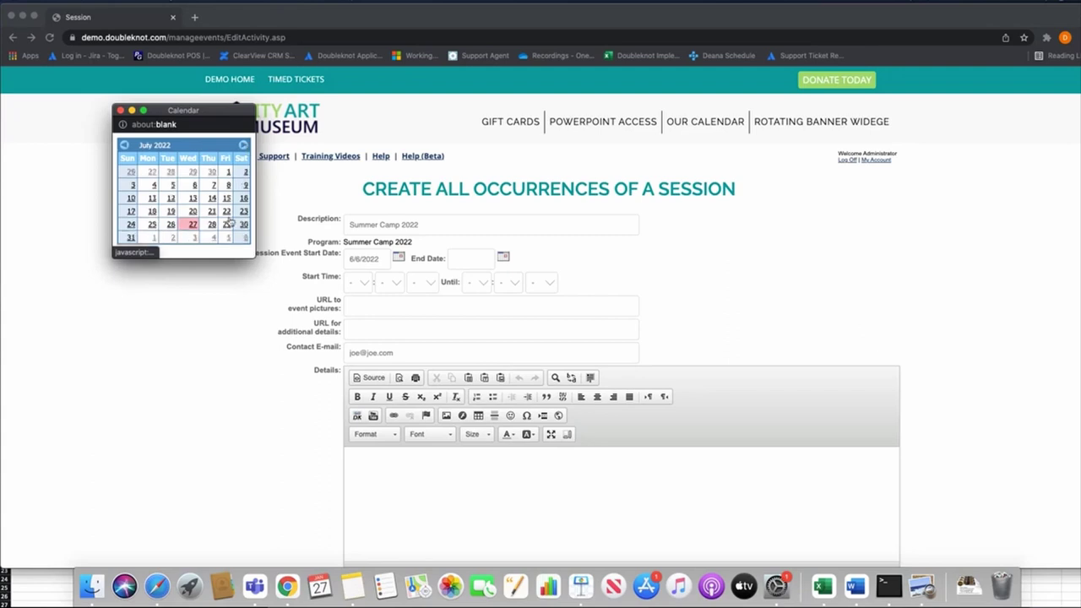
left_click(227, 223)
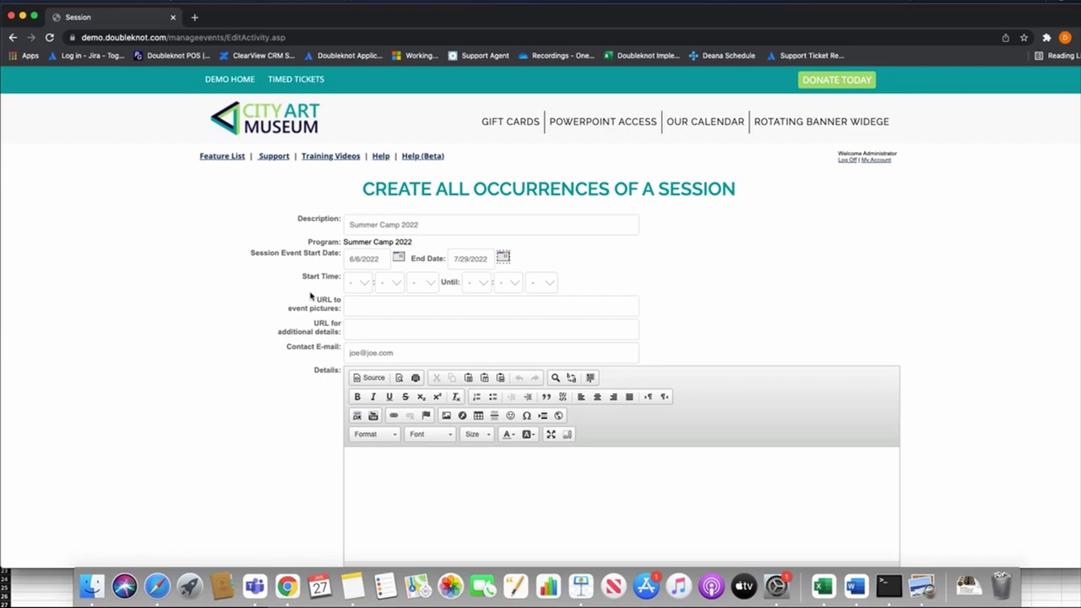
Enter 1/27/2022 as the Registration Begin Date.
scroll(311, 296, "down", 10)
scroll(330, 294, "down", 5)
scroll(236, 305, "down", 1)
scroll(236, 305, "up", 4)
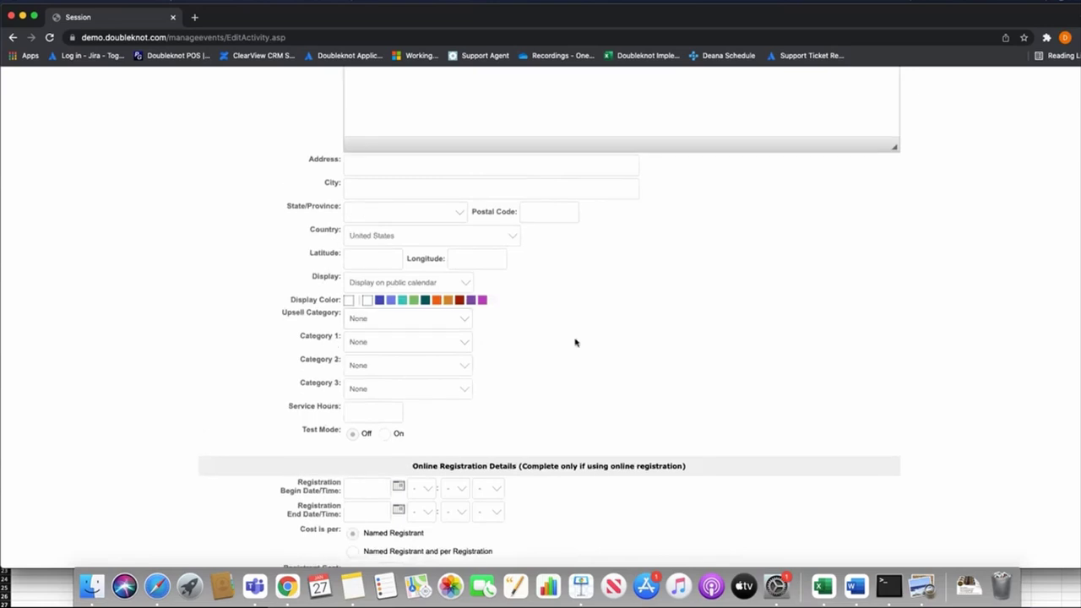
scroll(575, 341, "down", 1)
scroll(575, 341, "down", 7)
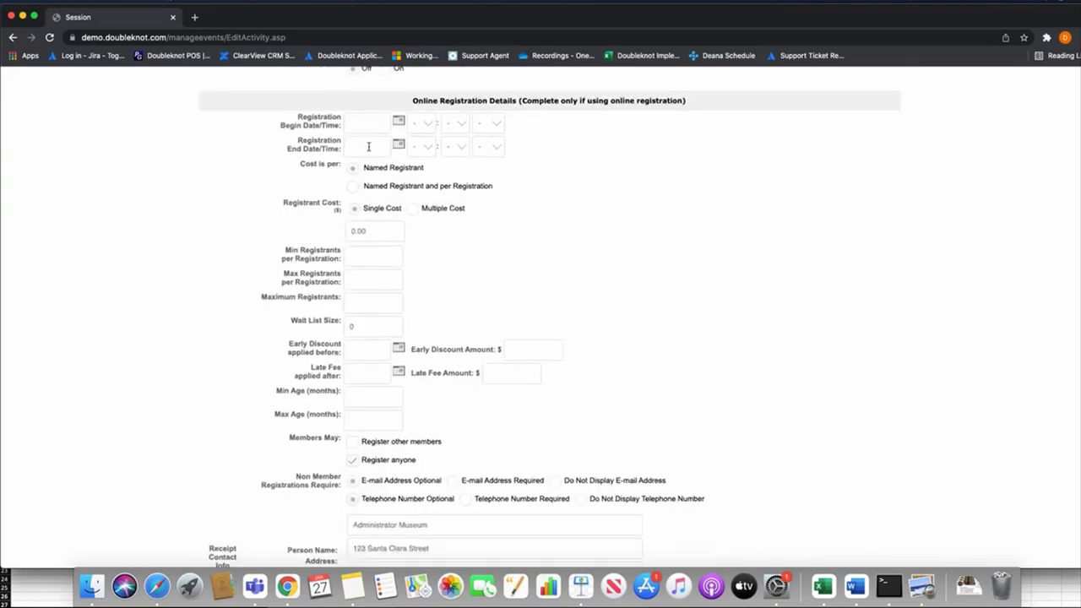
left_click(367, 121)
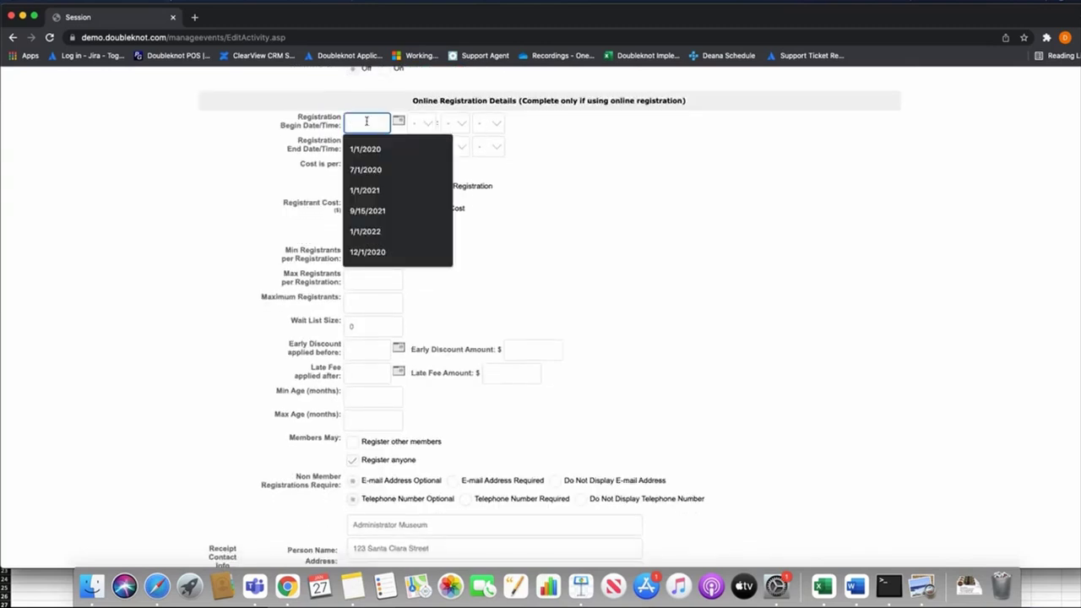
type("1")
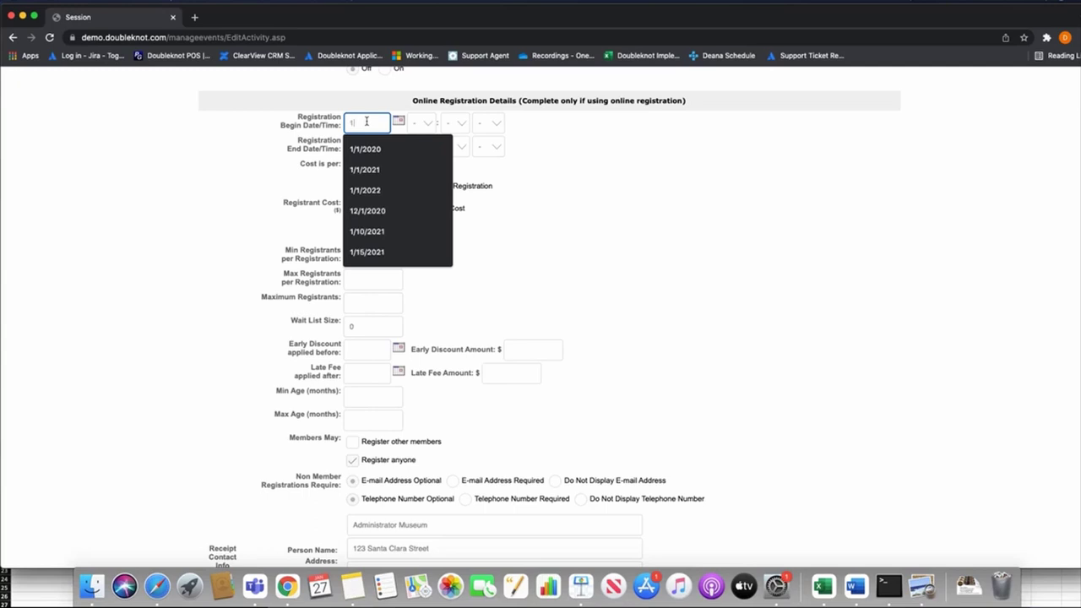
type("/27/2022")
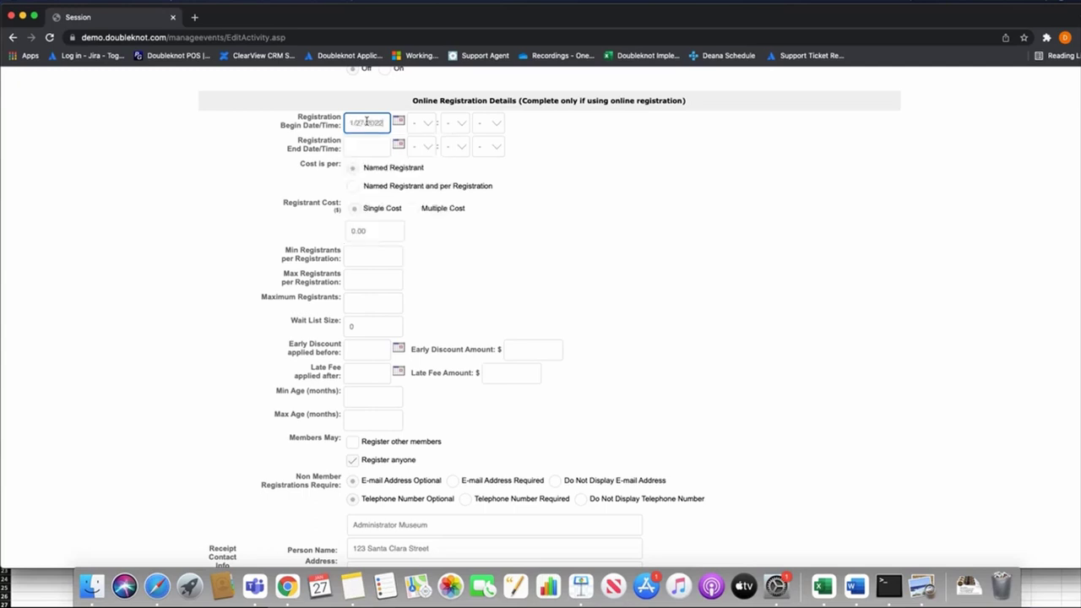
left_click(368, 147)
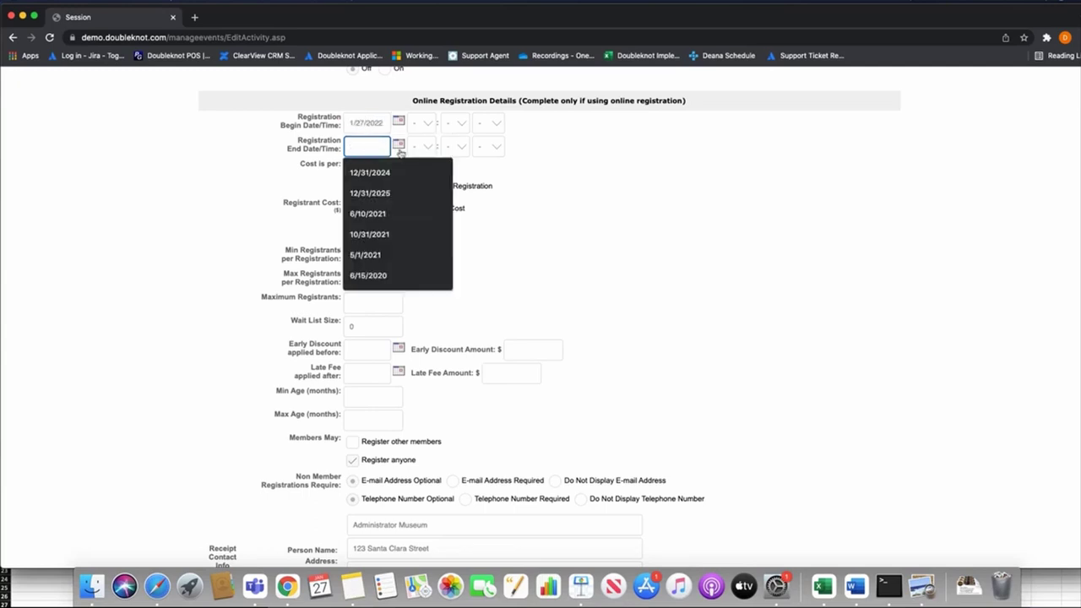
Set the registration end date to July 22, 2022.
left_click(400, 145)
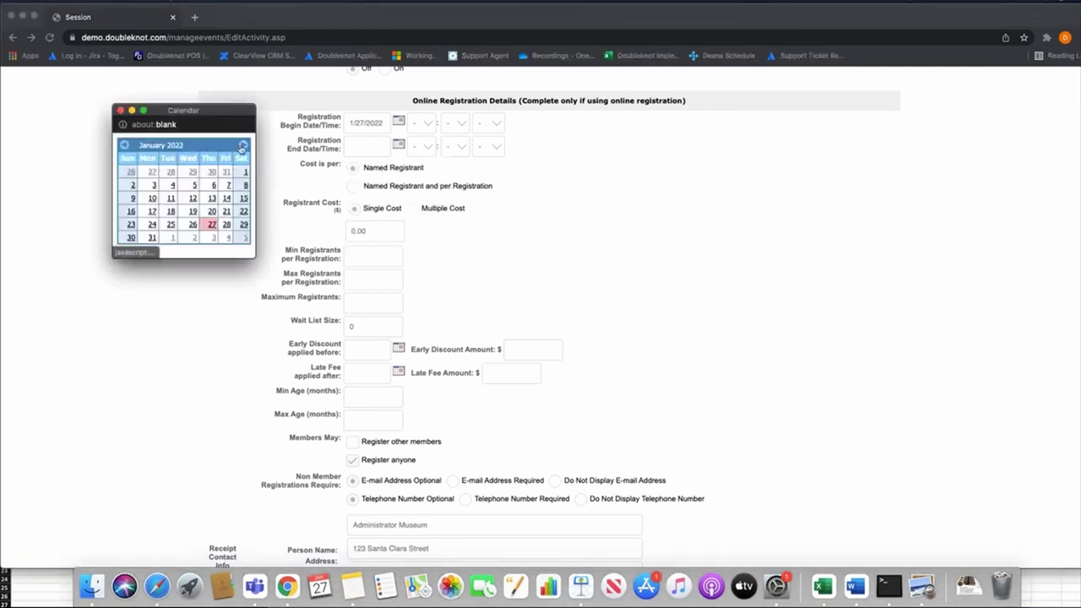
triple_click(242, 147)
left_click(243, 147)
left_click(243, 147)
left_click(243, 147)
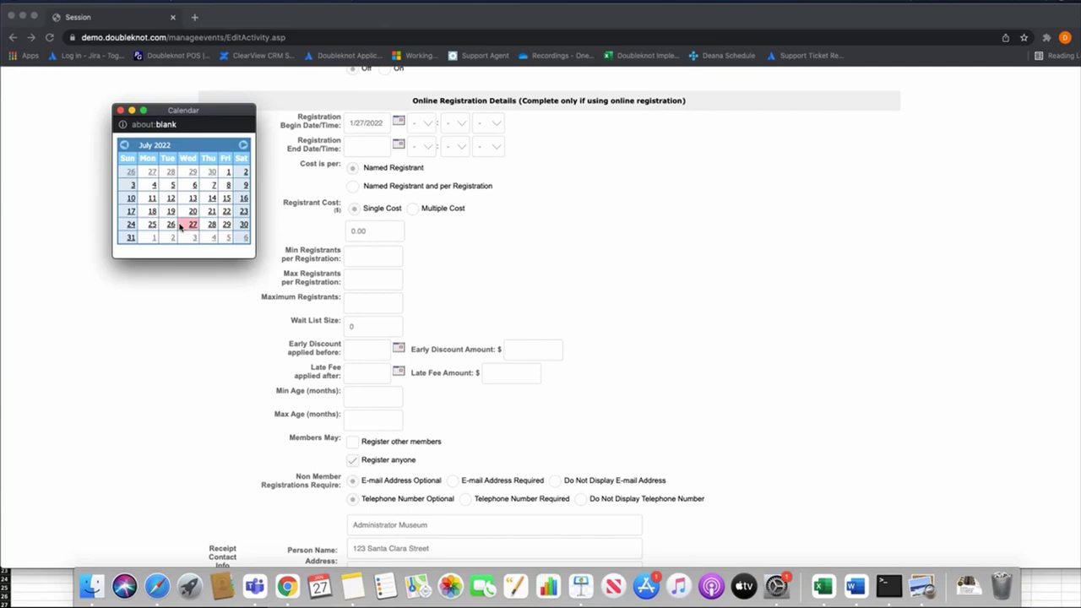
left_click(227, 211)
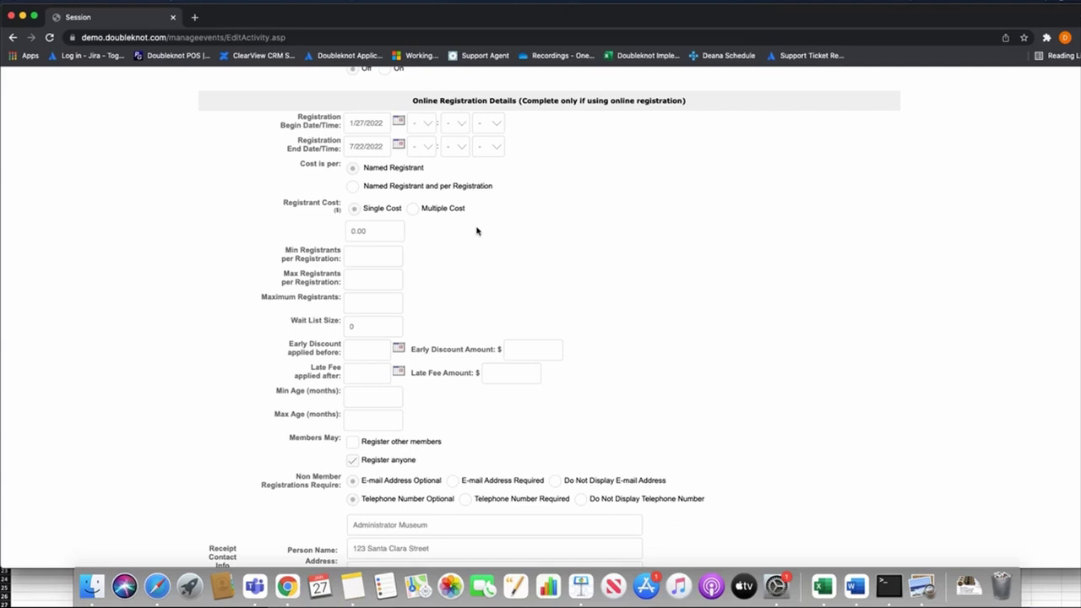
Try Multiple Cost with '1st grade' and '2nd grade' registrant types, then revert to single cost.
left_click(414, 210)
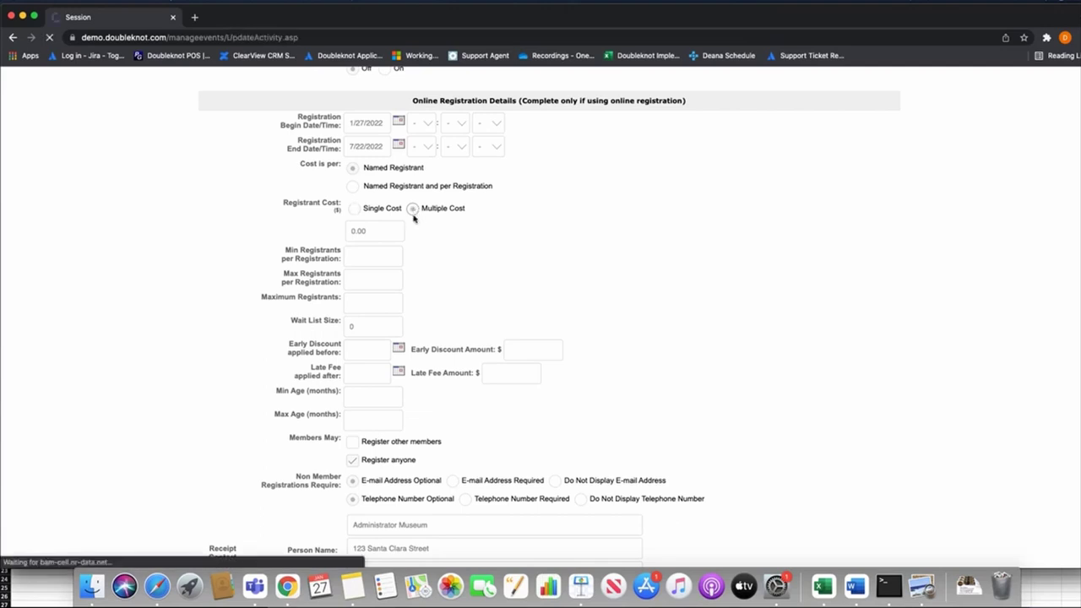
scroll(414, 228, "down", 15)
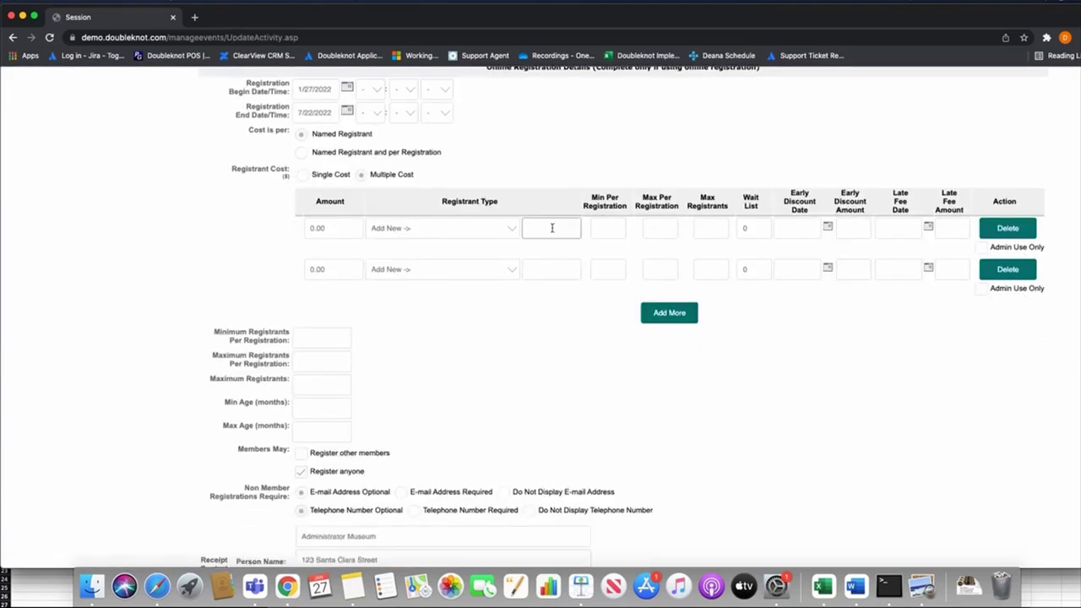
left_click(552, 228)
type("1")
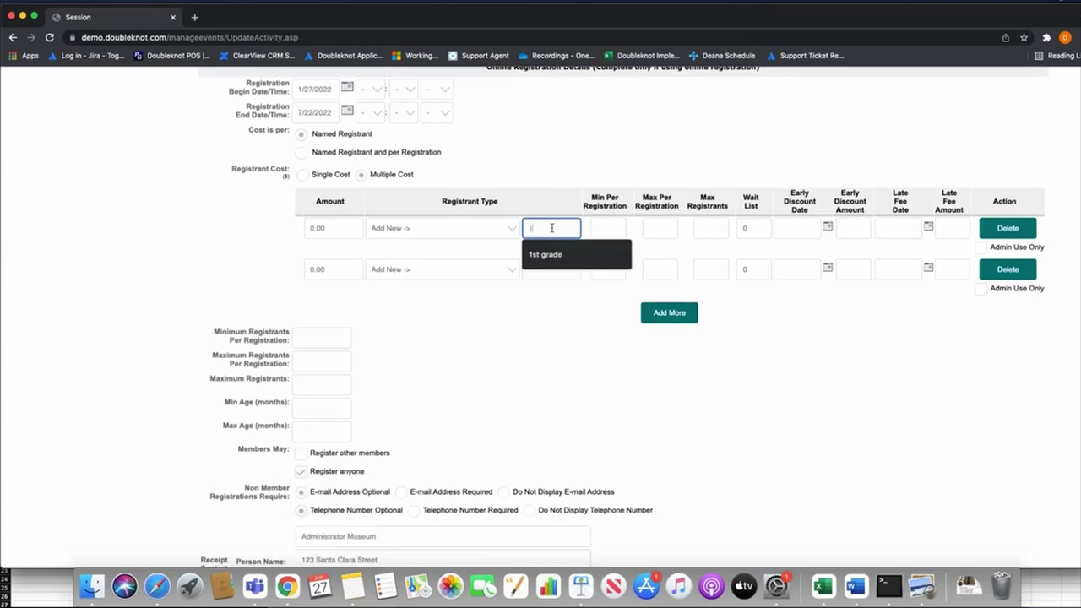
type("st")
left_click(546, 254)
left_click(546, 270)
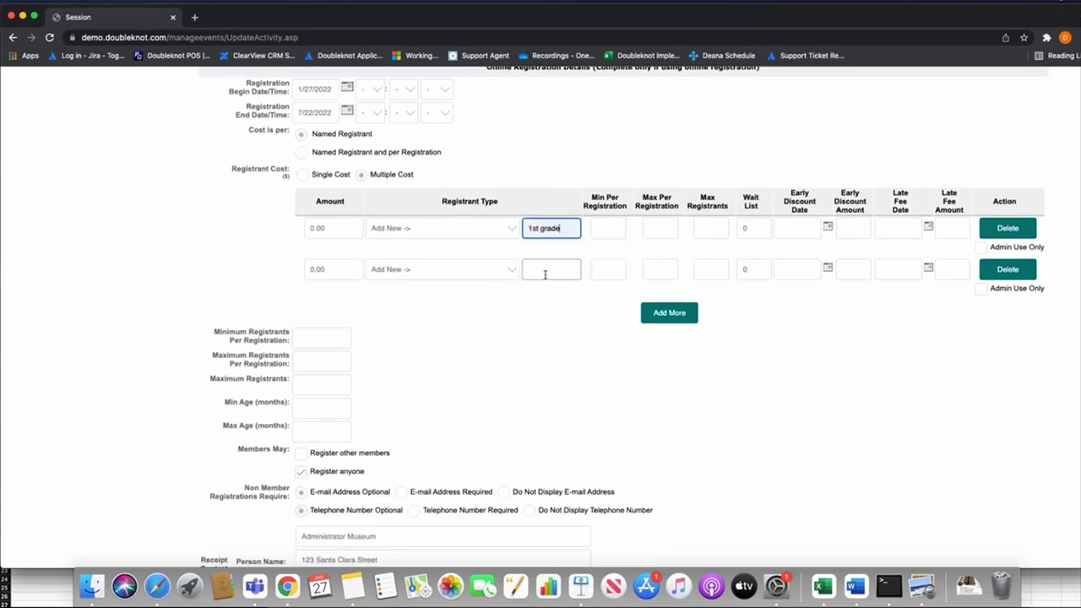
type("2nd grade")
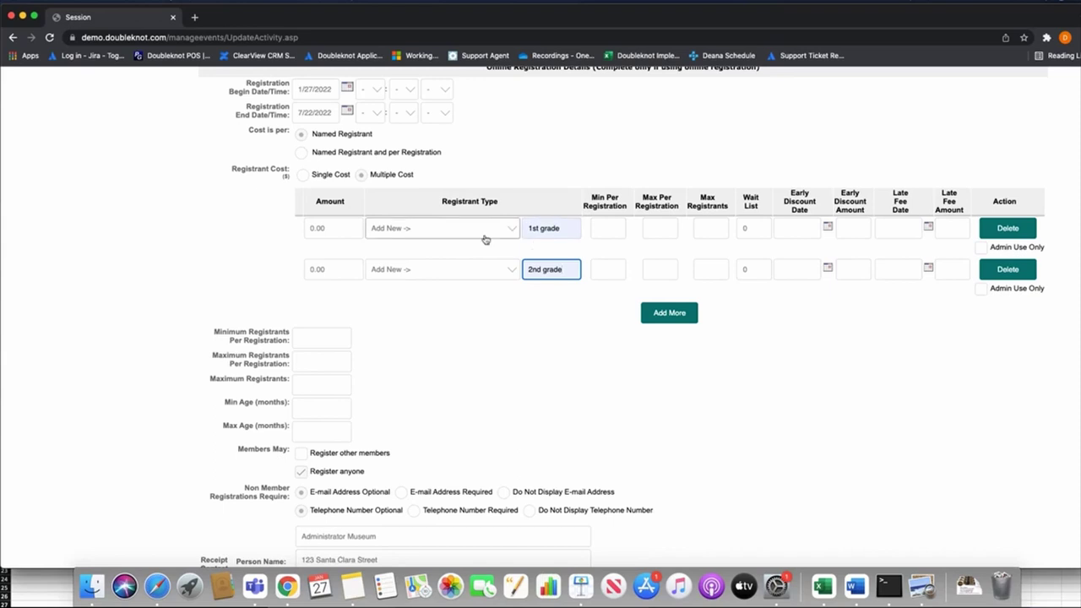
left_click(303, 176)
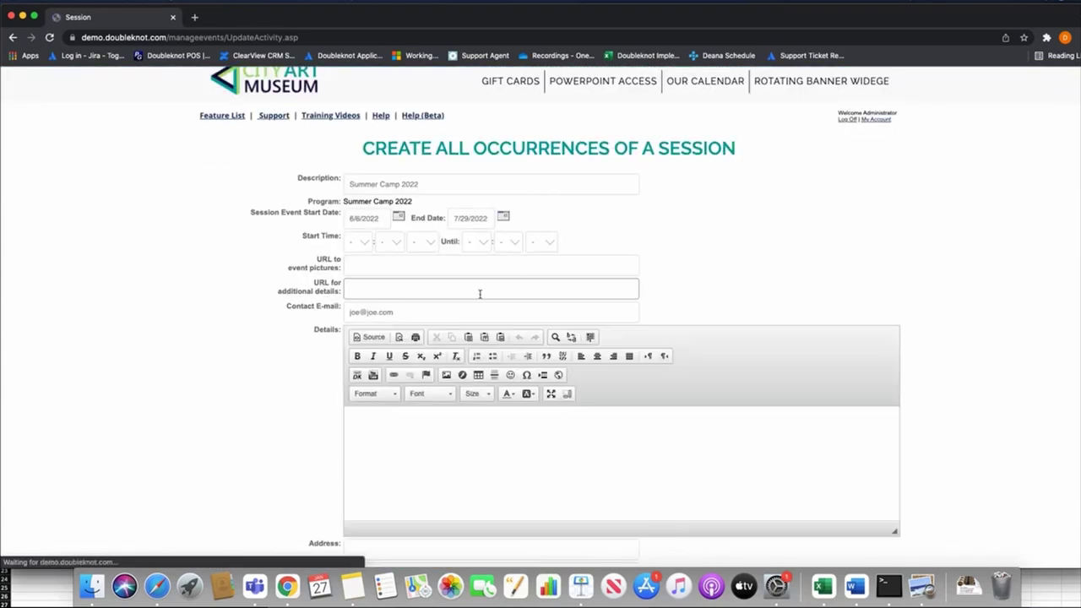
Leave the Registrant Cost at 0.00.
scroll(482, 296, "down", 15)
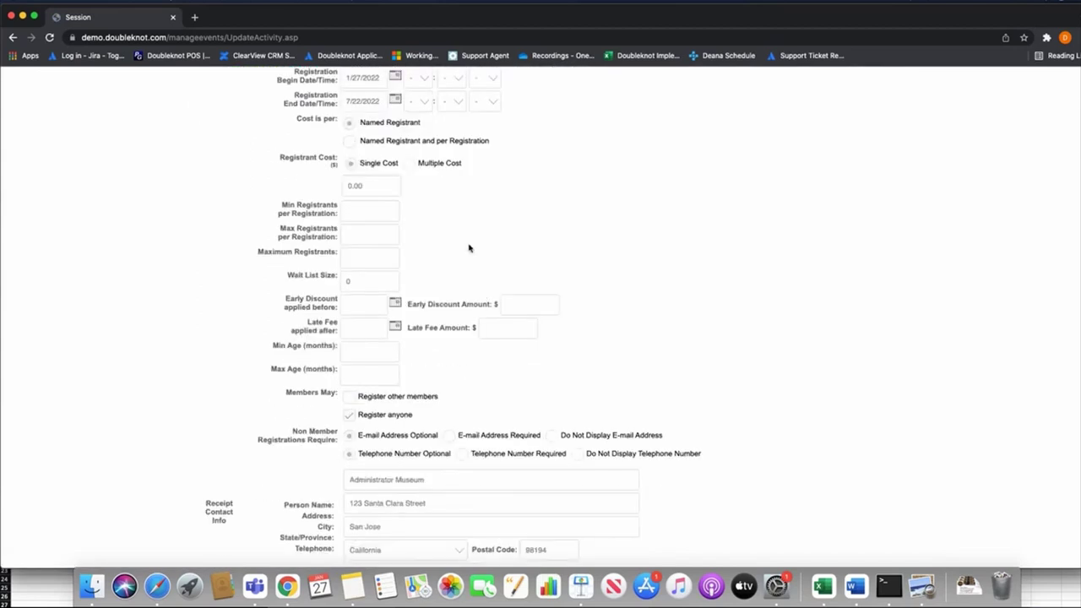
left_click(365, 178)
left_click(367, 182)
double_click(367, 183)
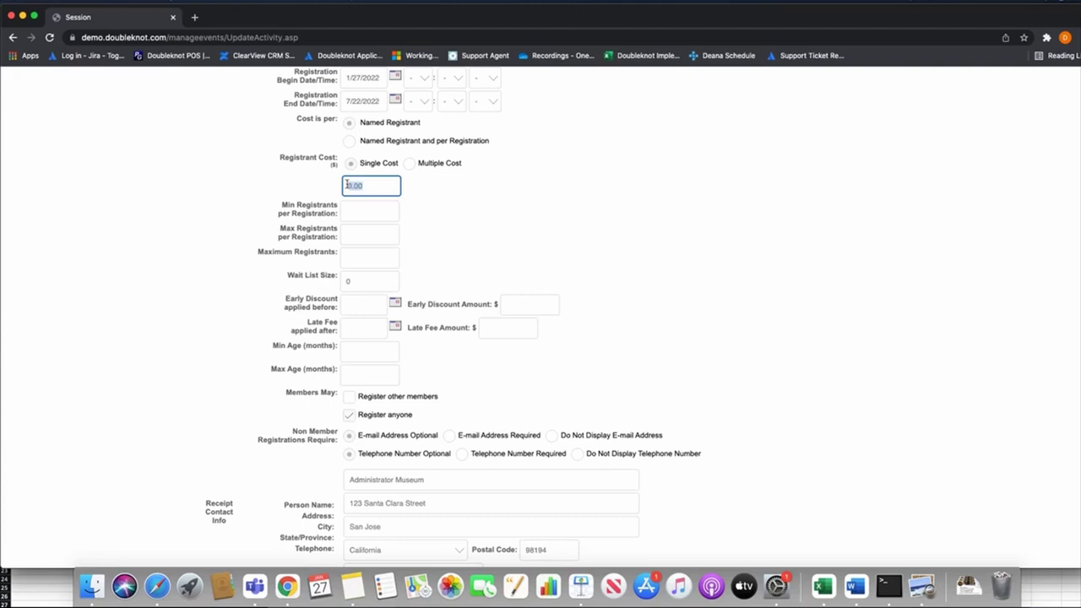
scroll(516, 214, "right", 1)
scroll(517, 215, "up", 2)
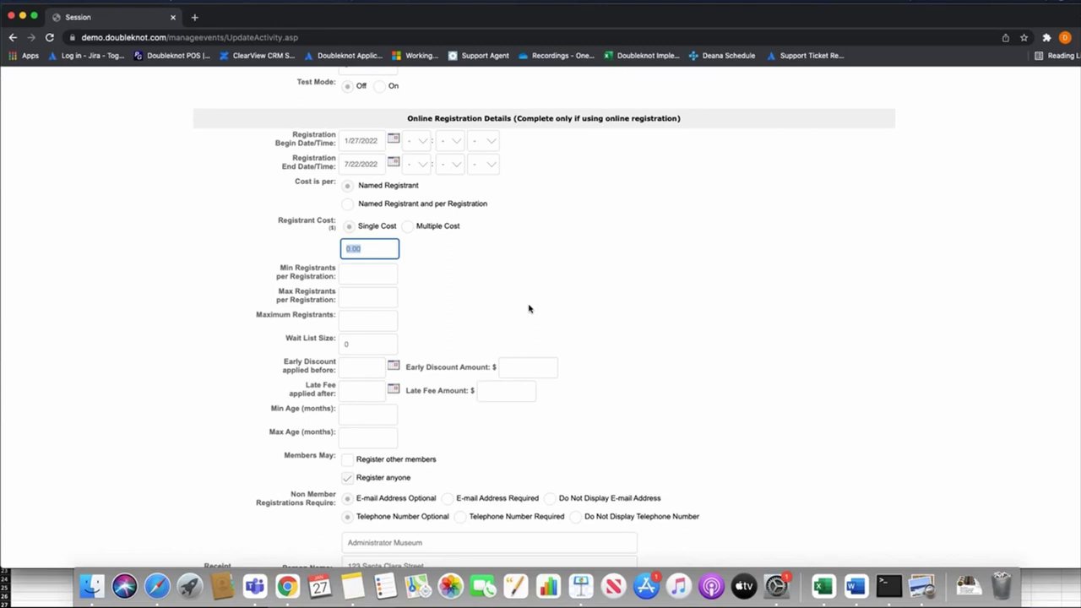
left_click(362, 341)
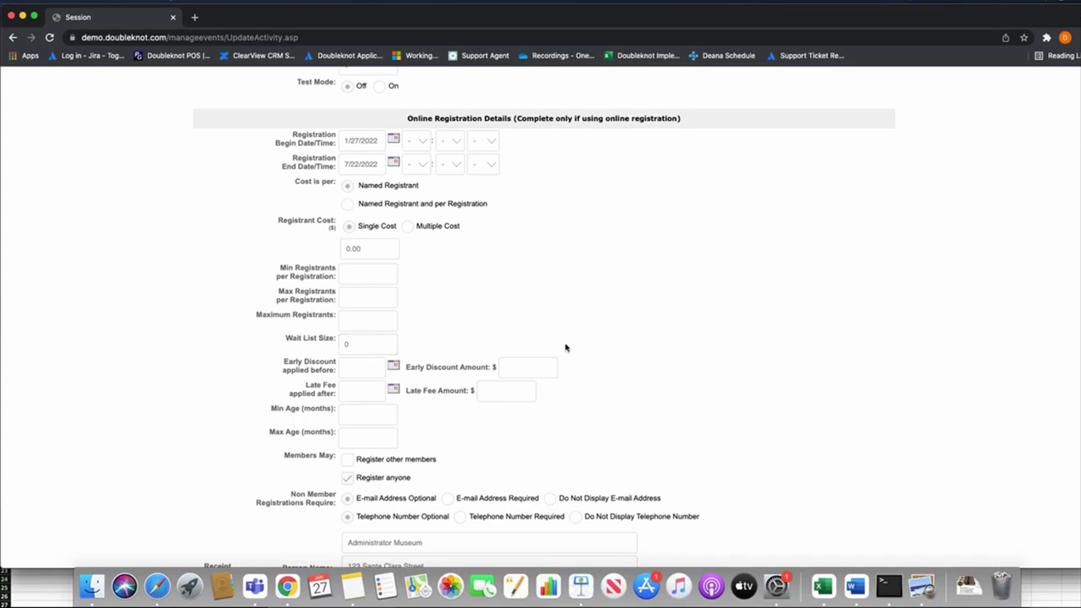
scroll(536, 302, "down", 5)
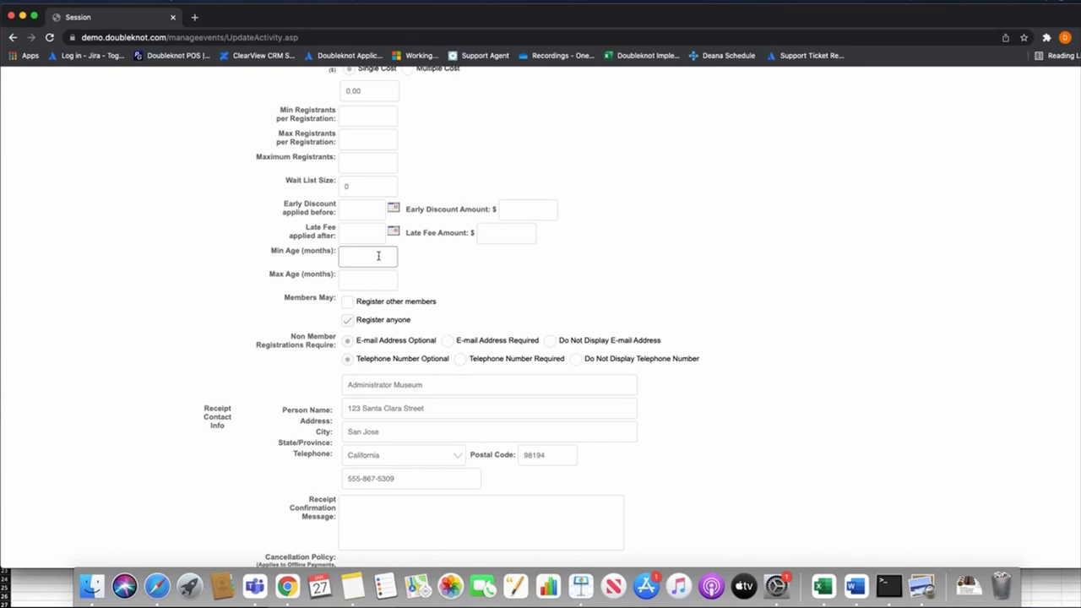
Set Min Age to 48 months and Max Age to 120 months.
left_click(357, 254)
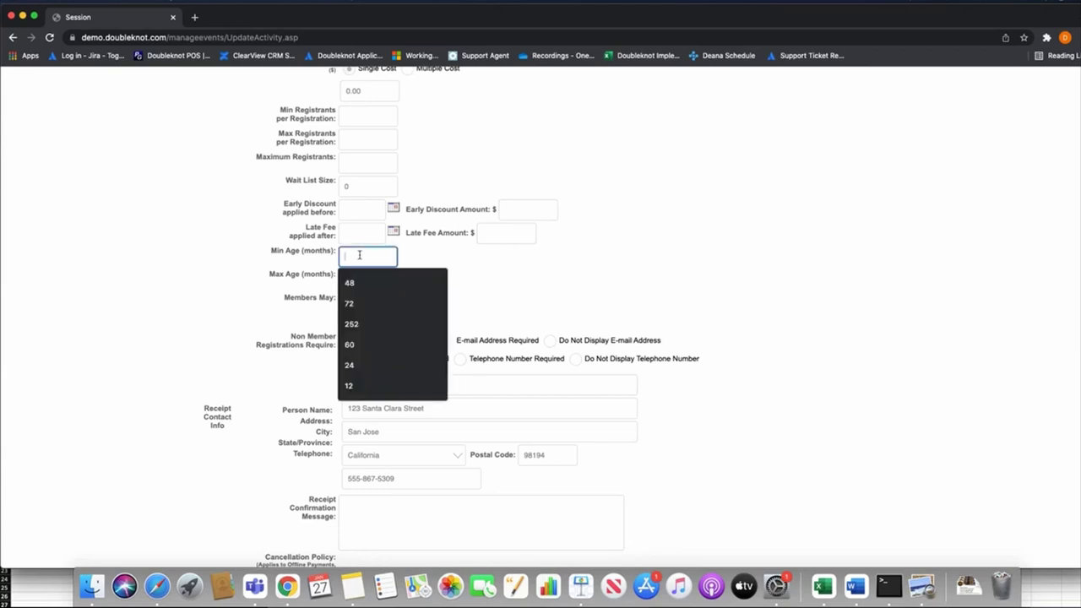
type("48")
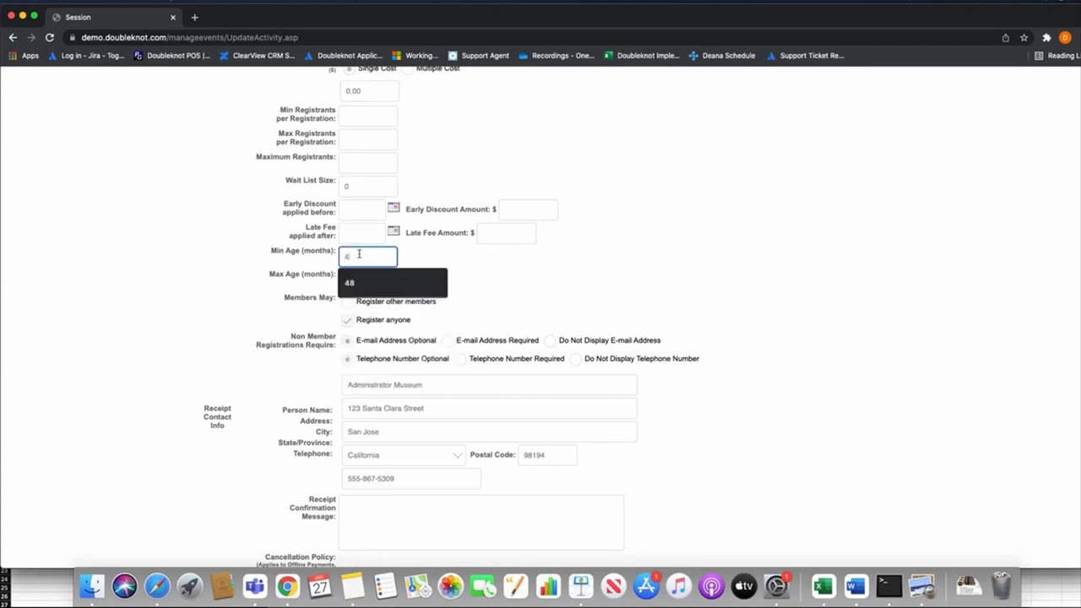
left_click(384, 282)
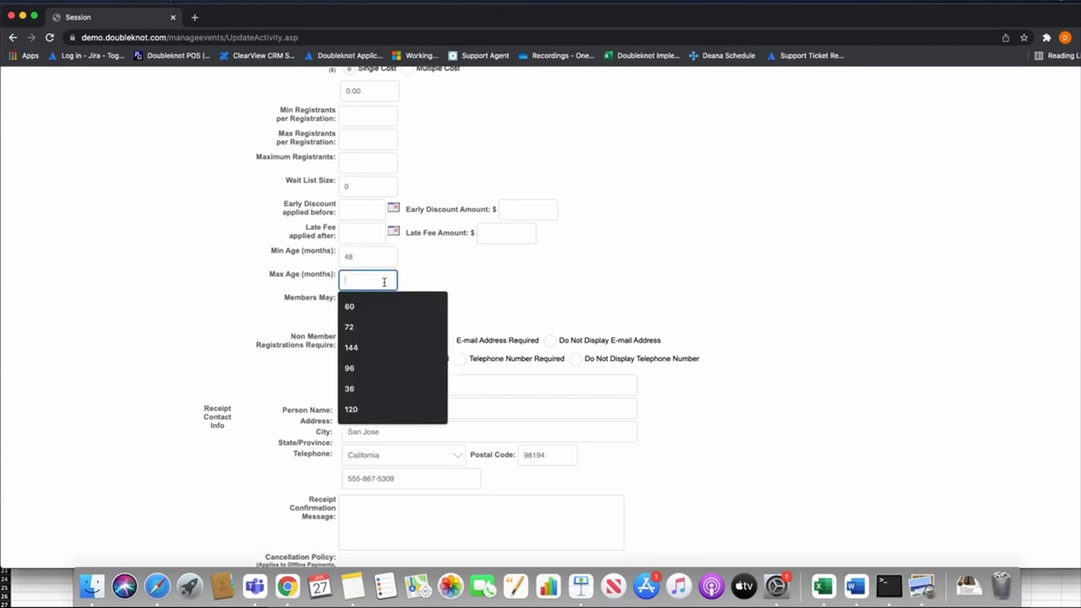
type("120")
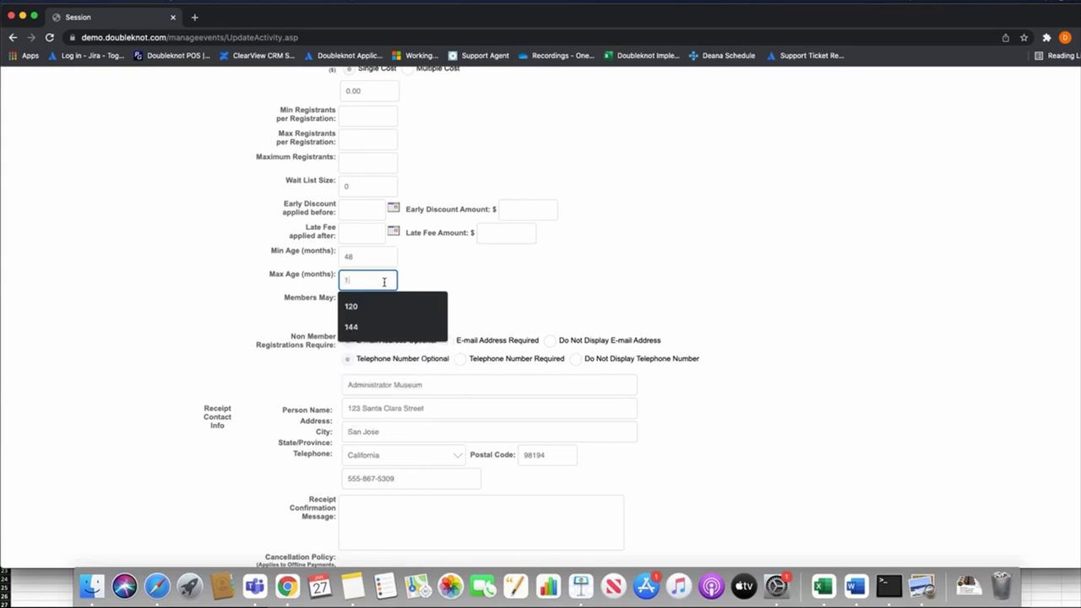
left_click(501, 301)
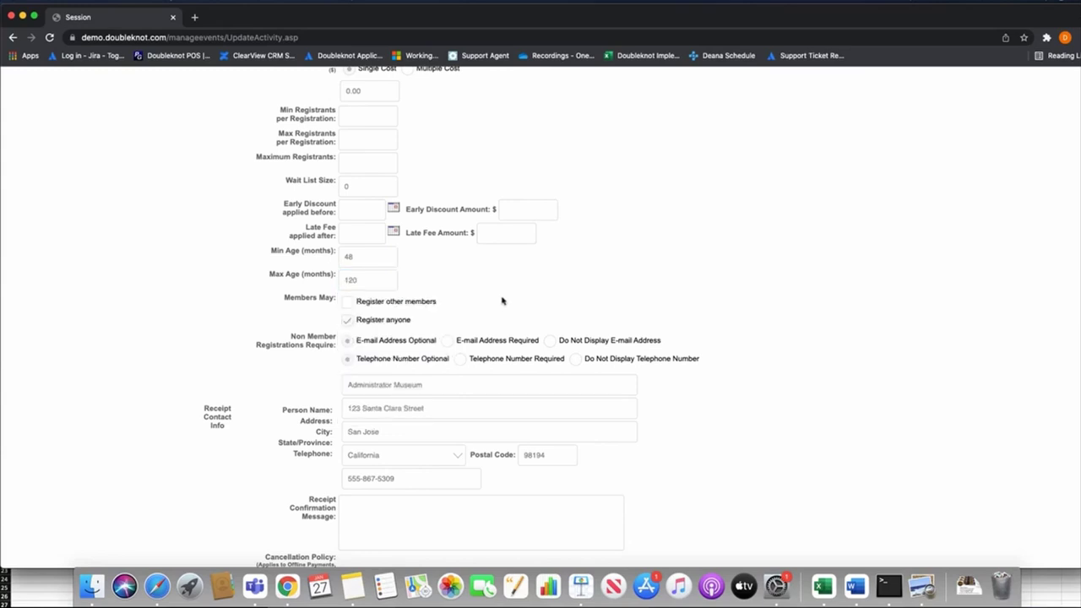
left_click(361, 258)
left_click(357, 283)
left_click(507, 284)
scroll(507, 284, "down", 1)
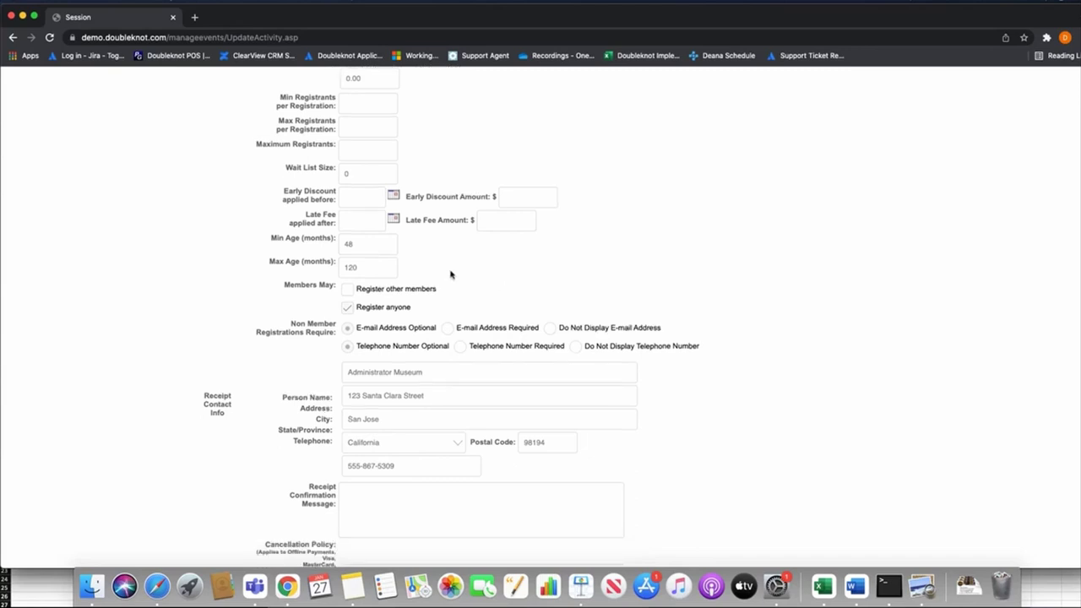
left_click(370, 248)
scroll(447, 258, "down", 5)
Choose Pay Online only, deposit into Camp Revenue, and save the session.
scroll(447, 257, "down", 3)
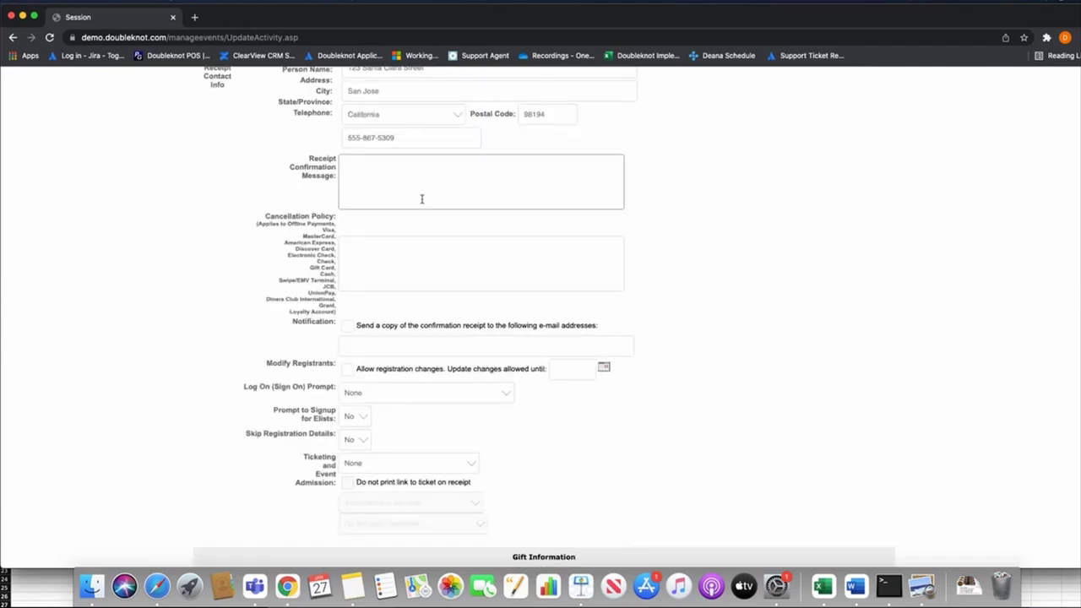
scroll(689, 281, "down", 1)
scroll(694, 282, "down", 6)
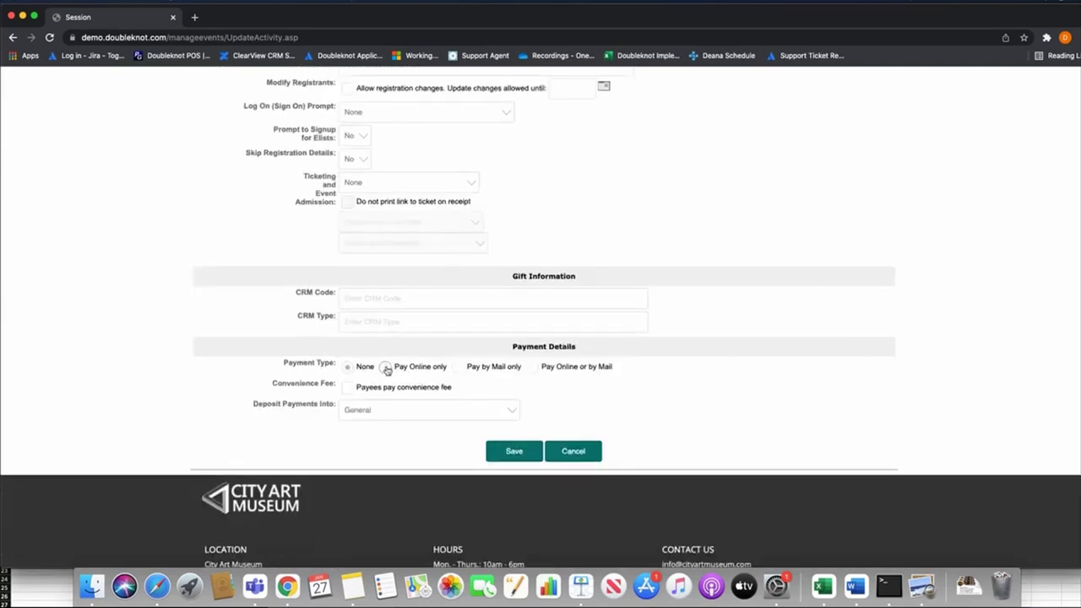
left_click(386, 369)
left_click(414, 410)
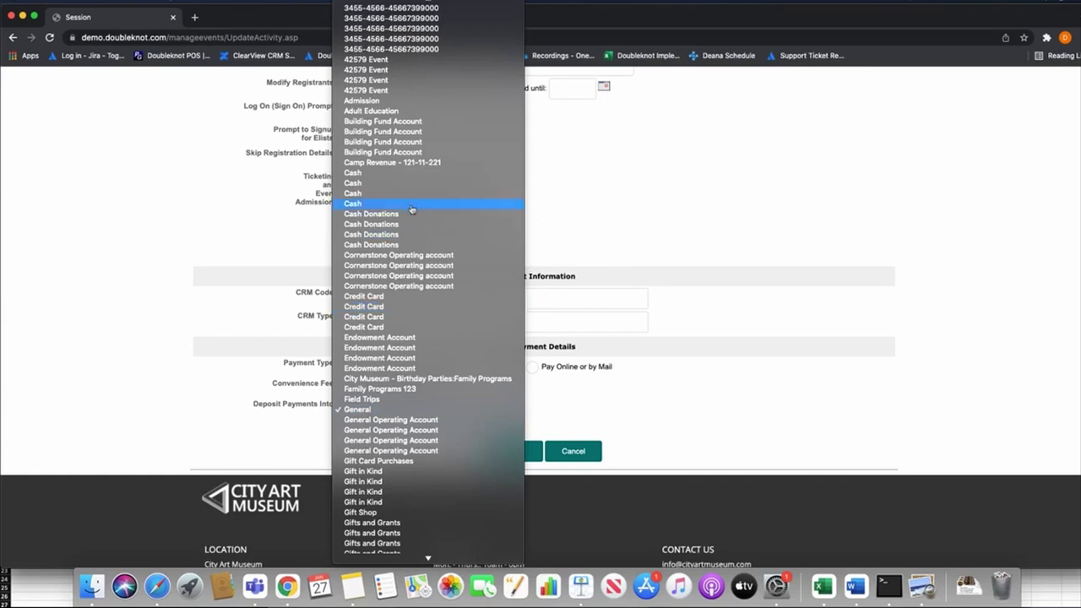
left_click(411, 162)
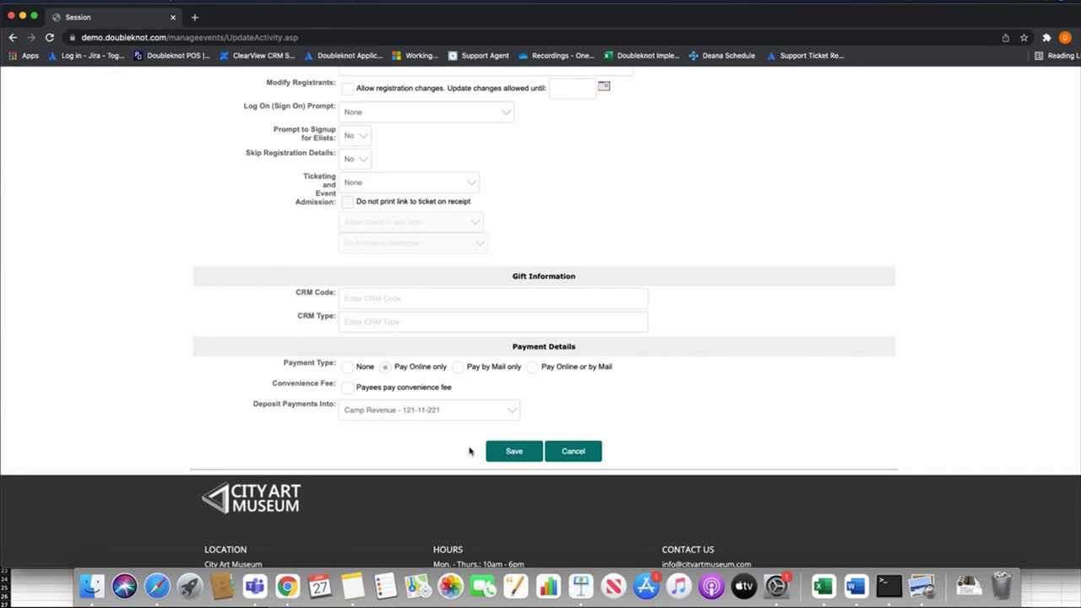
left_click(504, 453)
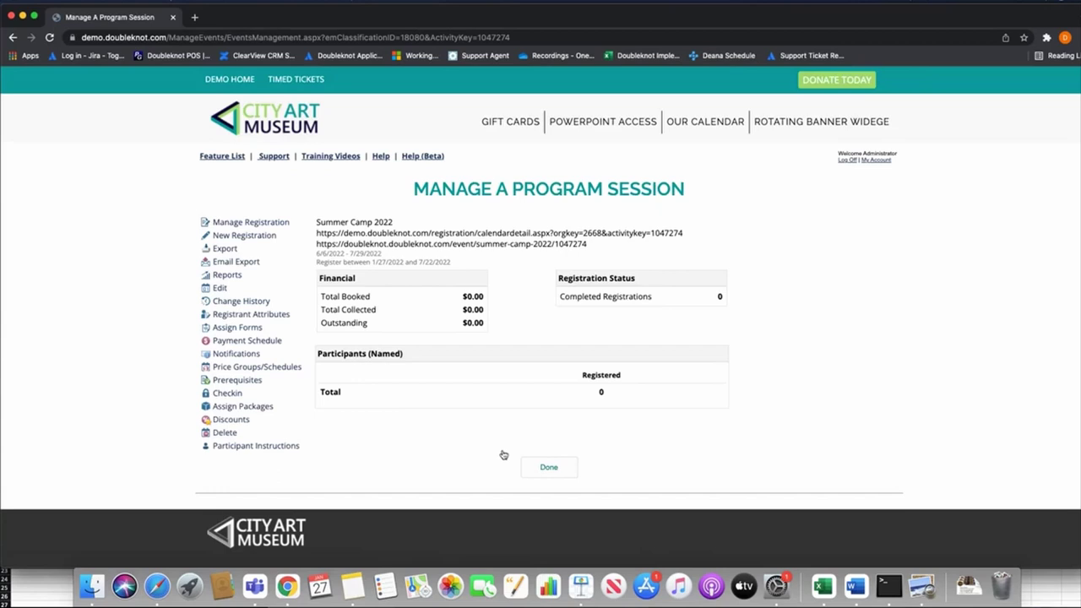
left_click(548, 467)
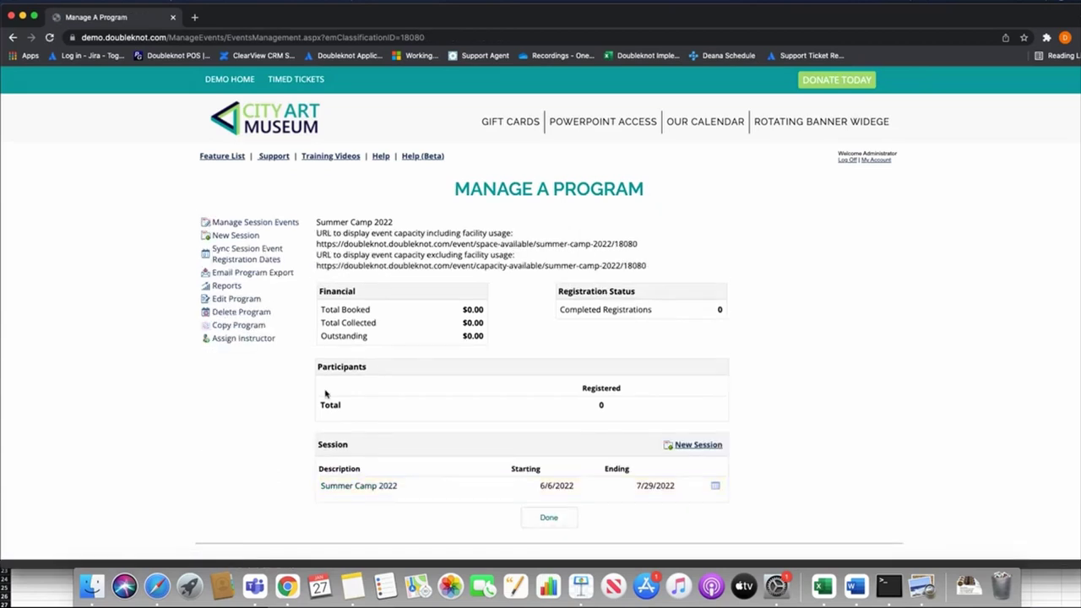
left_click(238, 299)
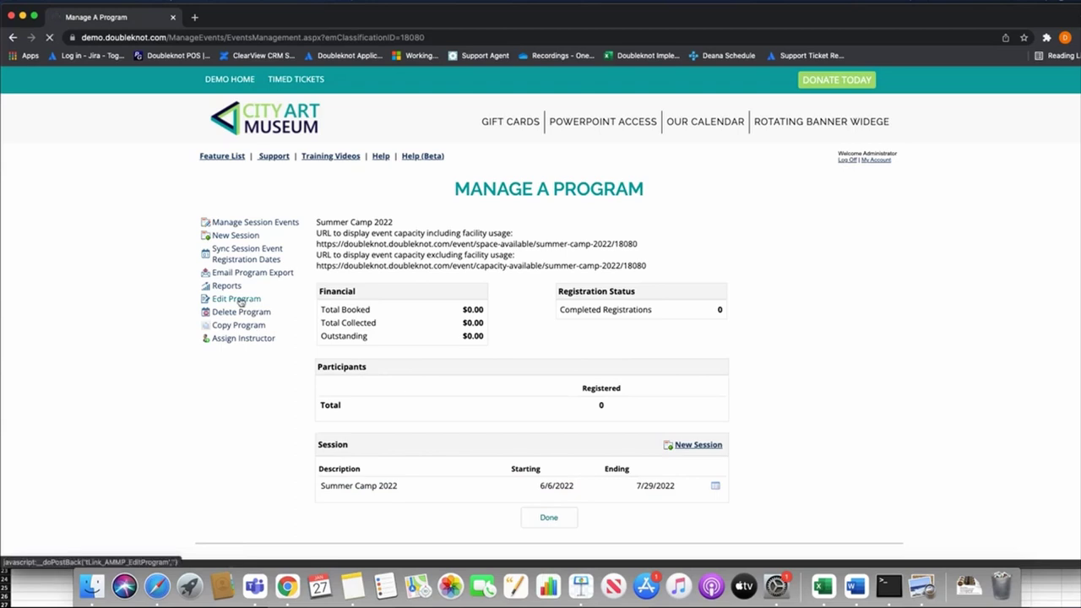
scroll(476, 321, "down", 2)
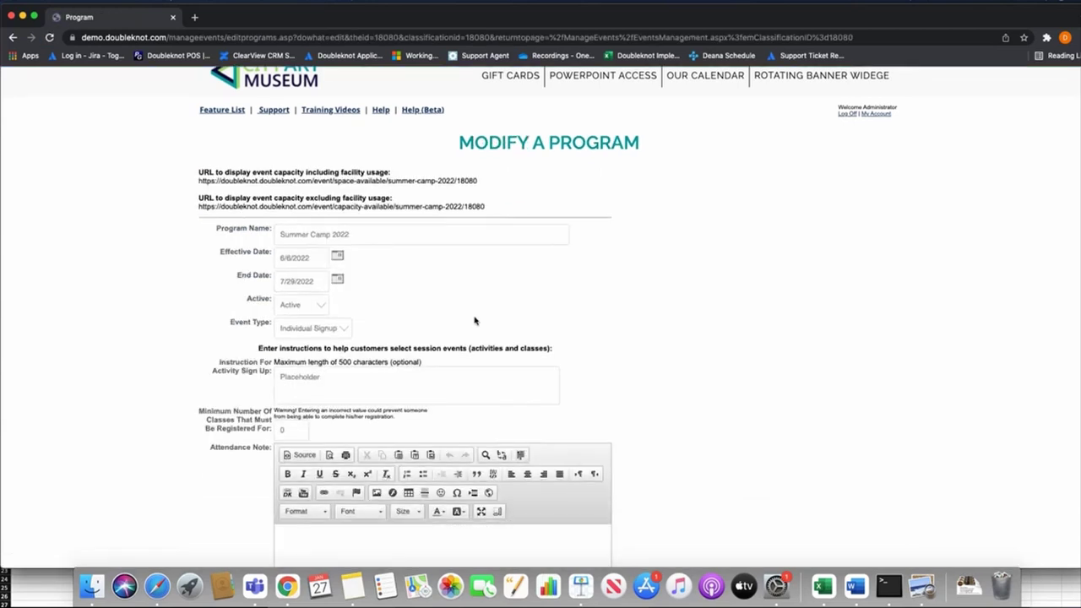
left_click_drag(229, 322, 269, 322)
scroll(414, 347, "down", 10)
left_click(587, 378)
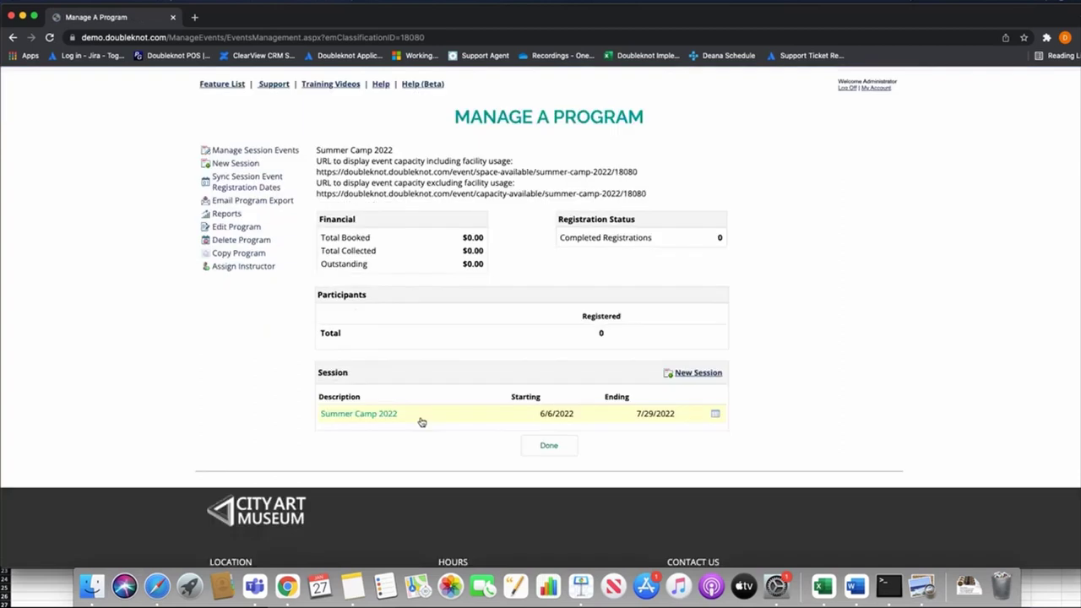
scroll(422, 422, "down", 1)
double_click(333, 325)
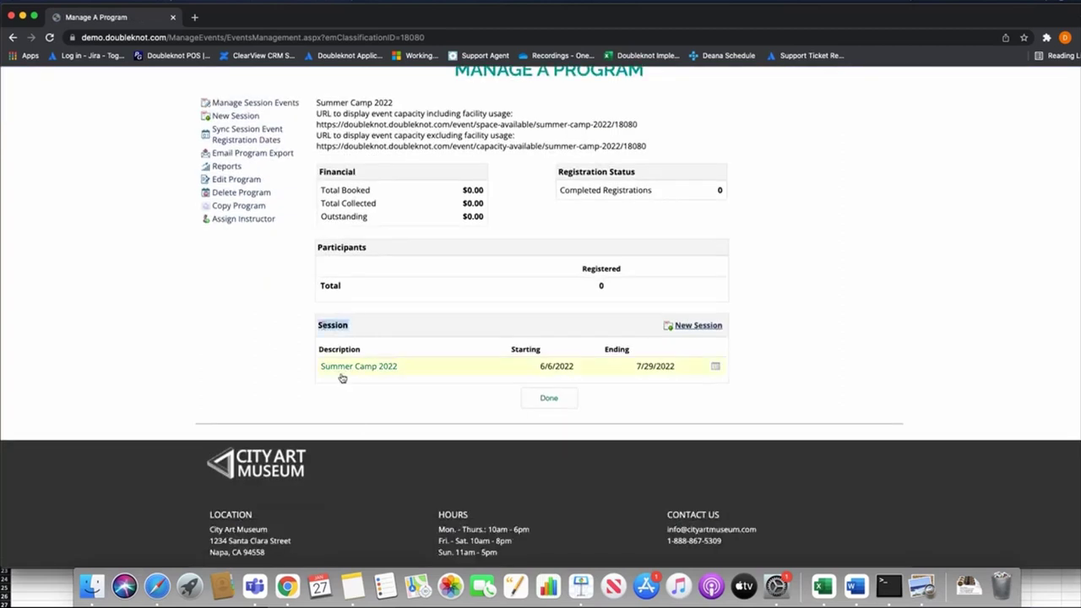
left_click(414, 370)
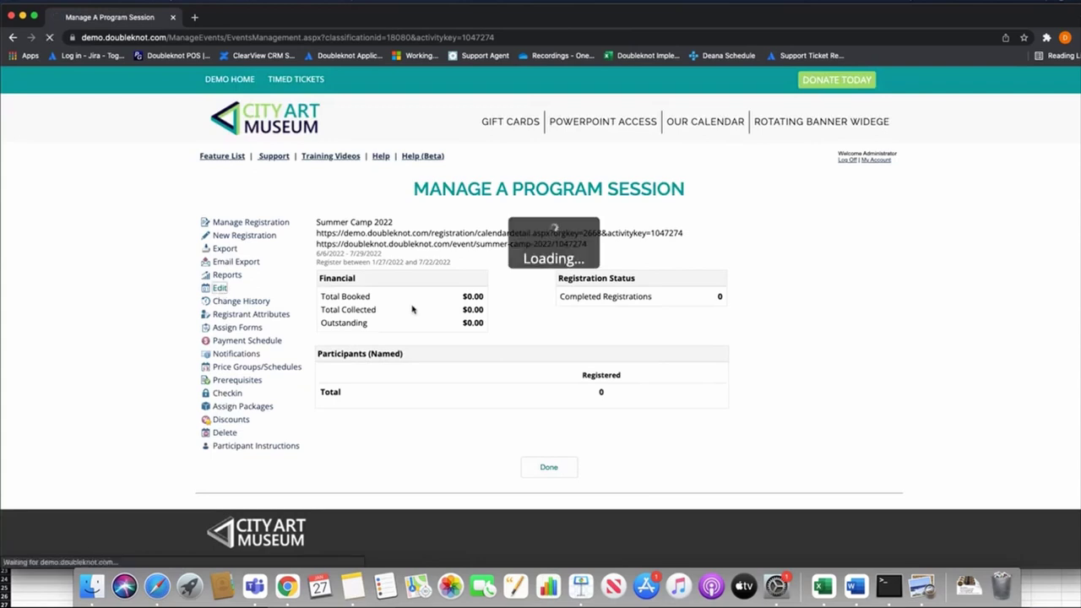
Set non-member registrations to Do Not Display E-mail Address and Do Not Display Telephone Number, then save.
scroll(395, 304, "down", 2)
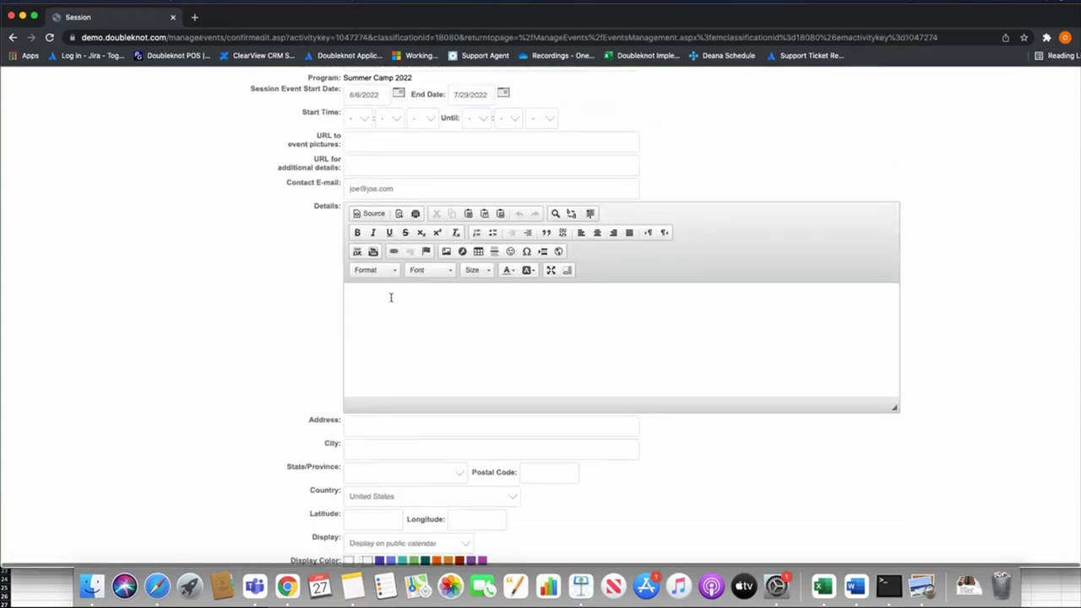
scroll(413, 295, "up", 5)
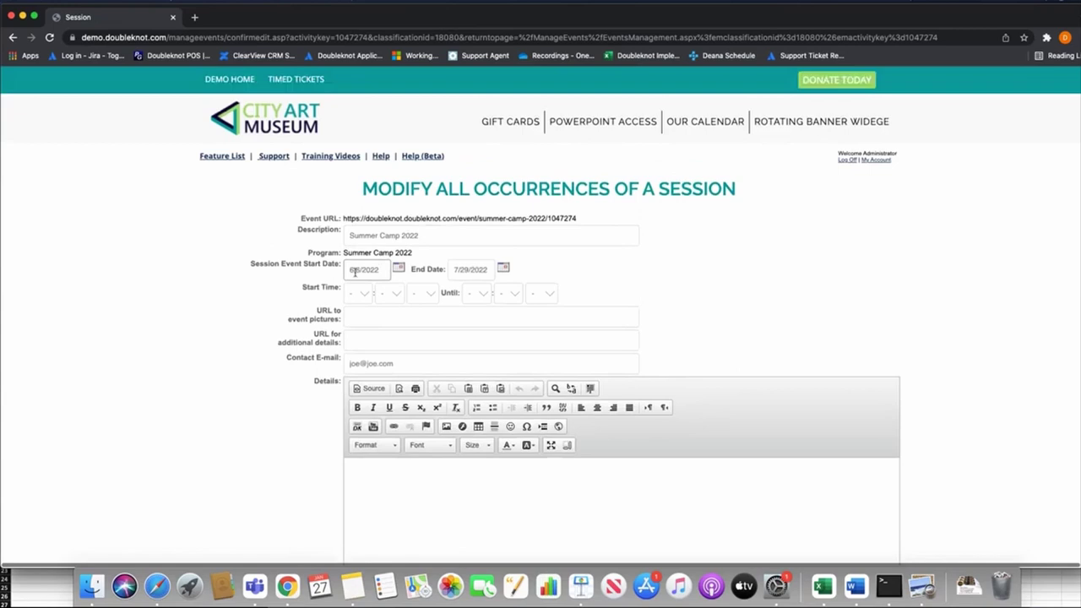
scroll(555, 275, "down", 10)
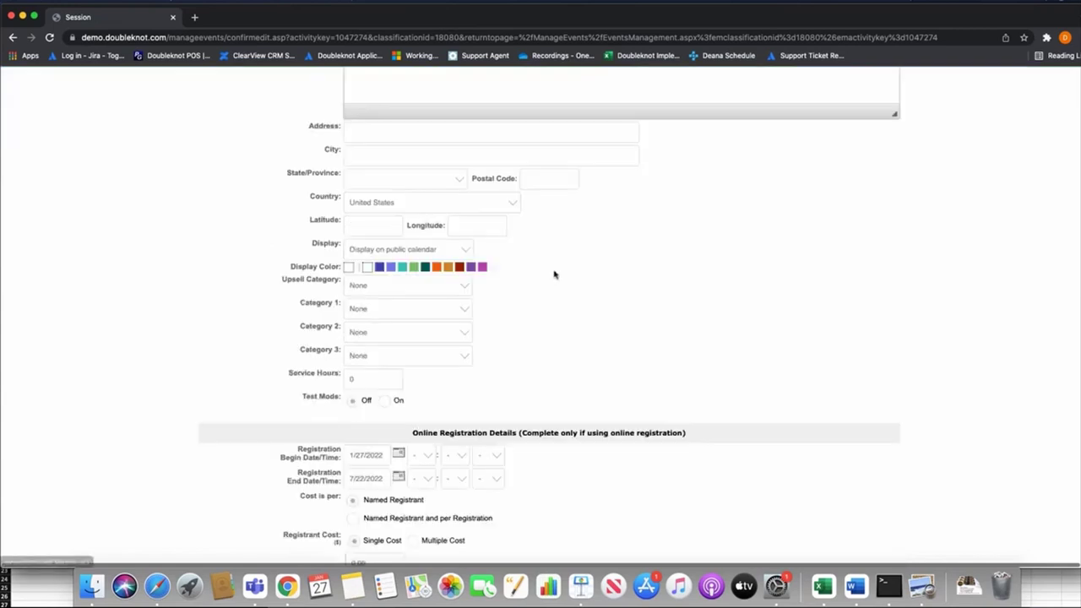
scroll(555, 275, "down", 8)
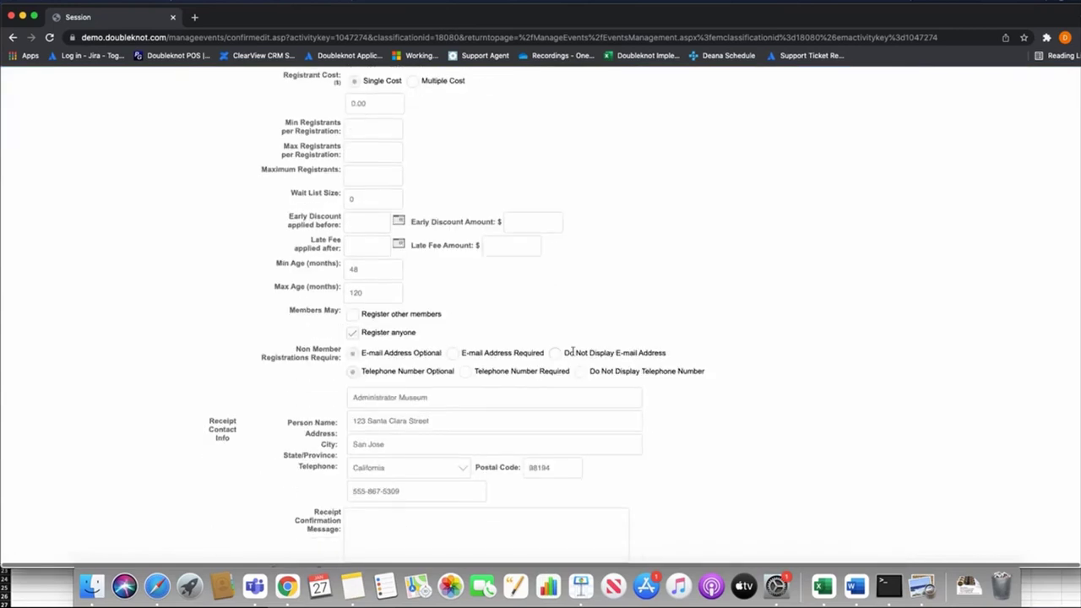
left_click(581, 372)
left_click_drag(564, 353, 705, 374)
left_click(709, 363)
scroll(600, 336, "up", 2)
scroll(601, 336, "up", 1)
scroll(511, 340, "down", 5)
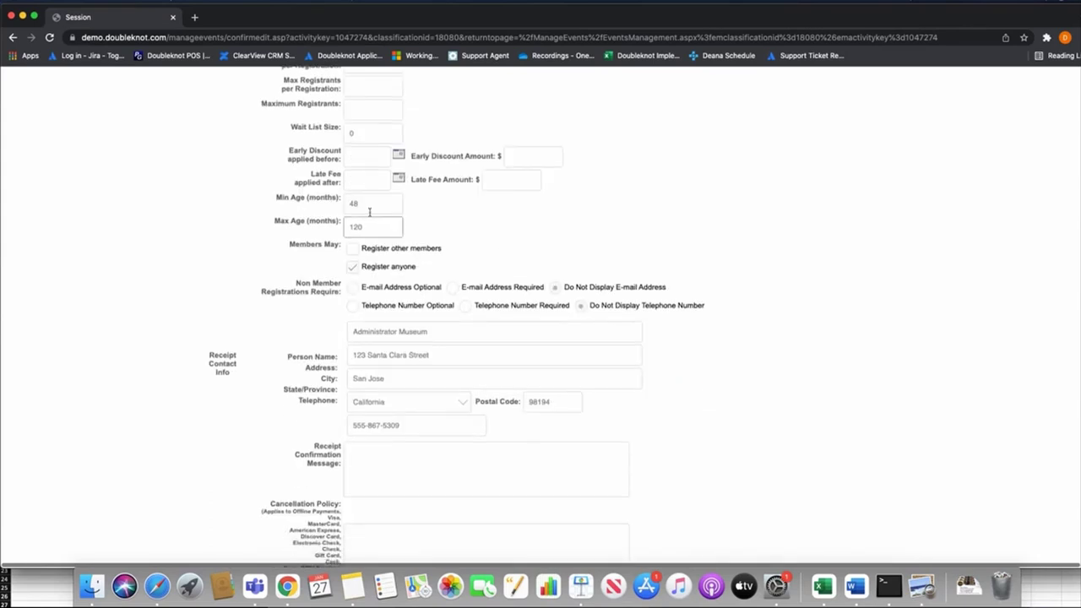
scroll(659, 296, "down", 10)
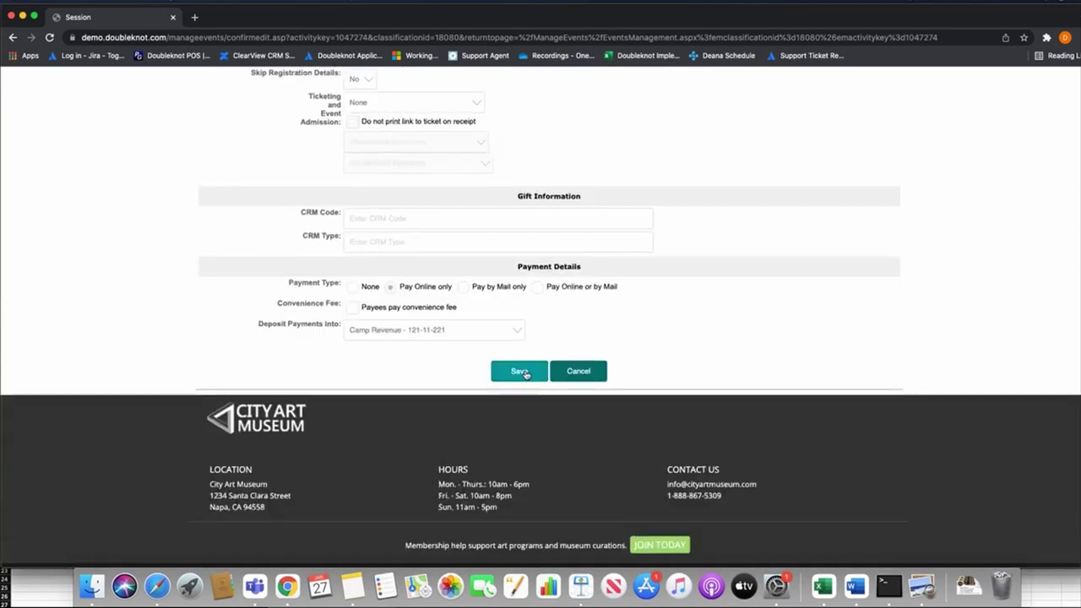
left_click(520, 372)
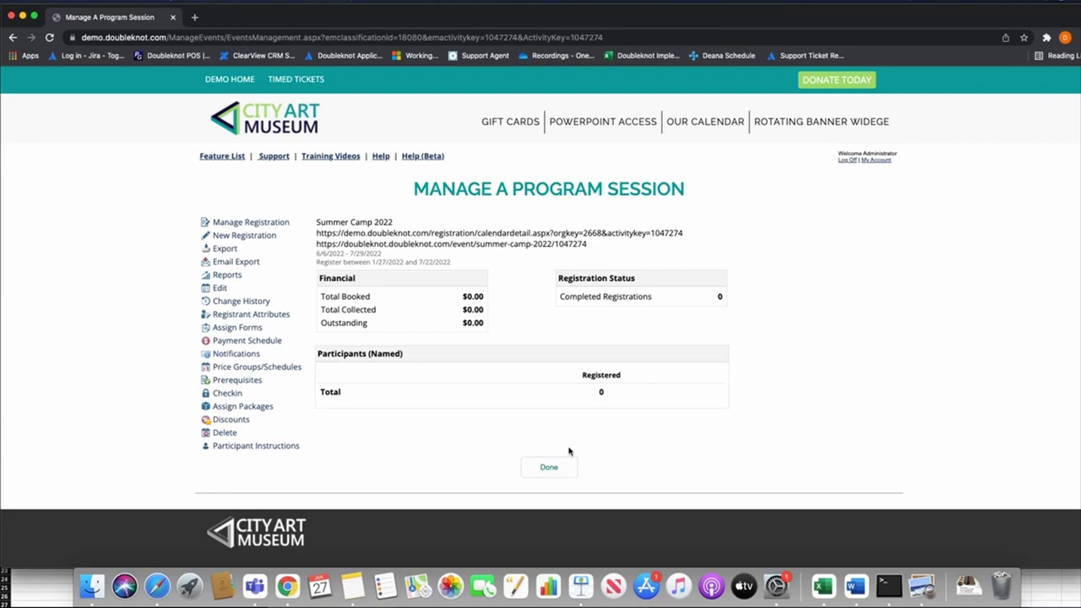
left_click(549, 467)
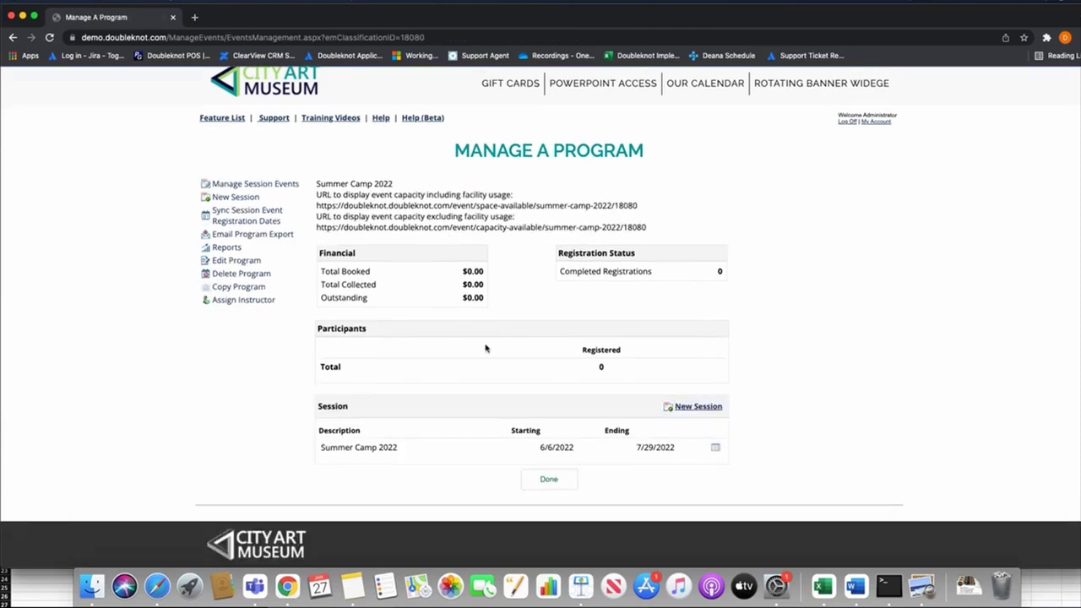
scroll(254, 186, "up", 2)
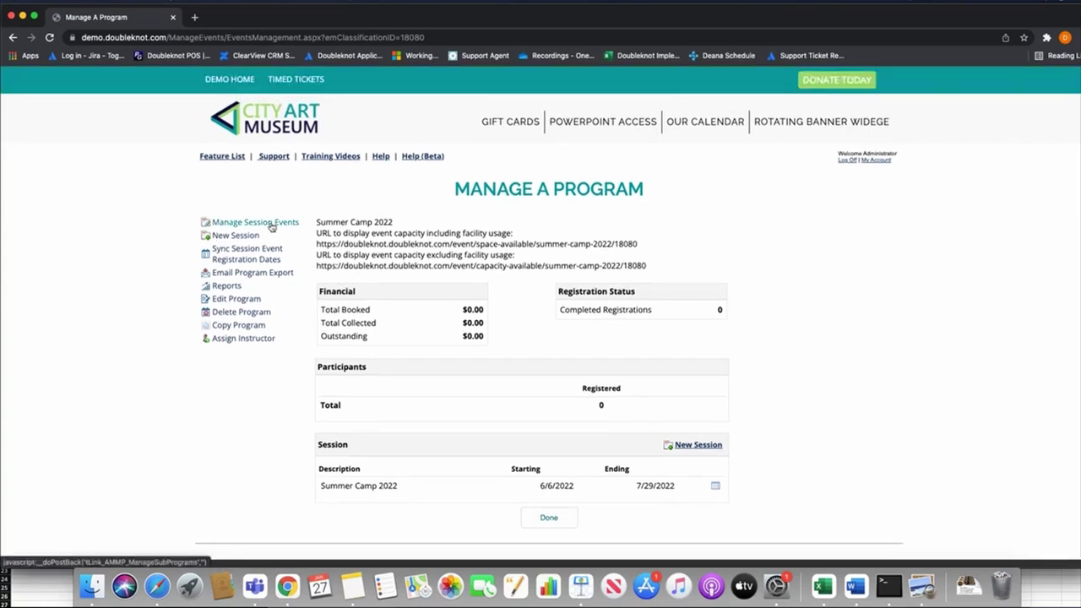
scroll(540, 431, "down", 3)
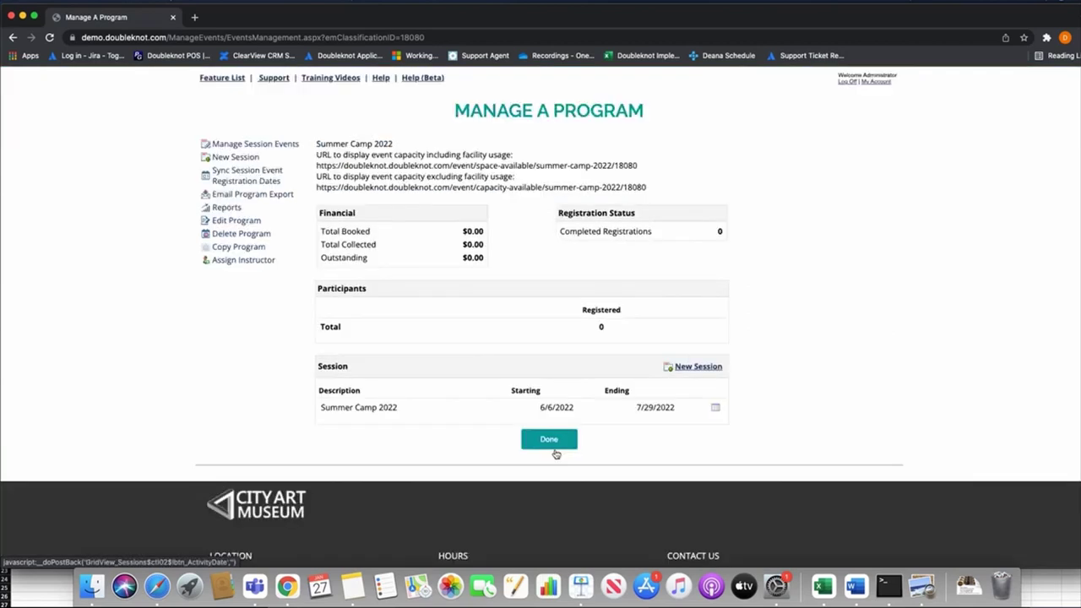
left_click(548, 429)
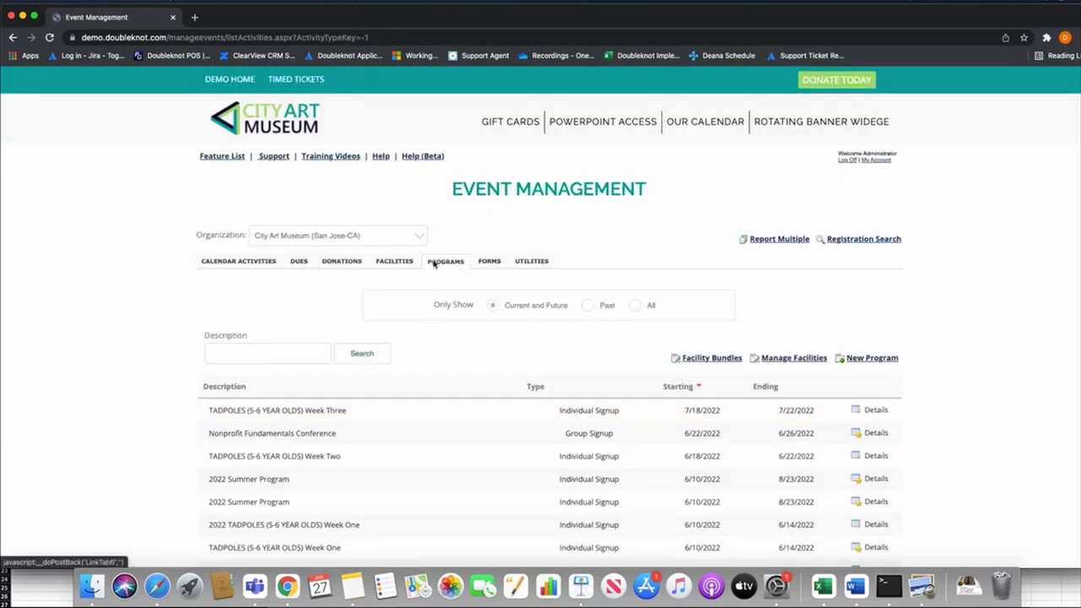
scroll(426, 364, "down", 5)
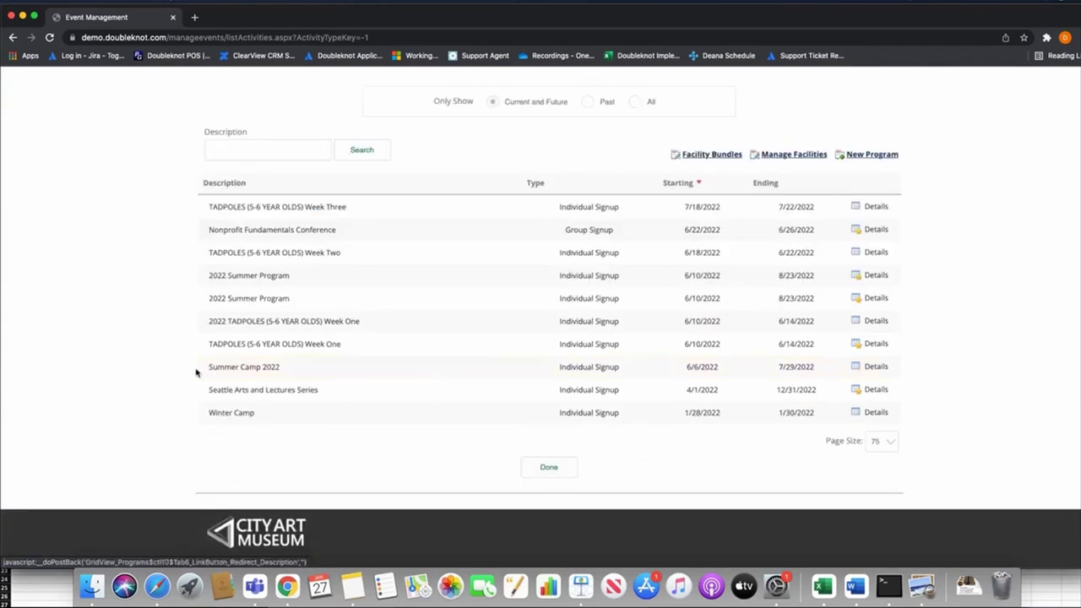
left_click(251, 370)
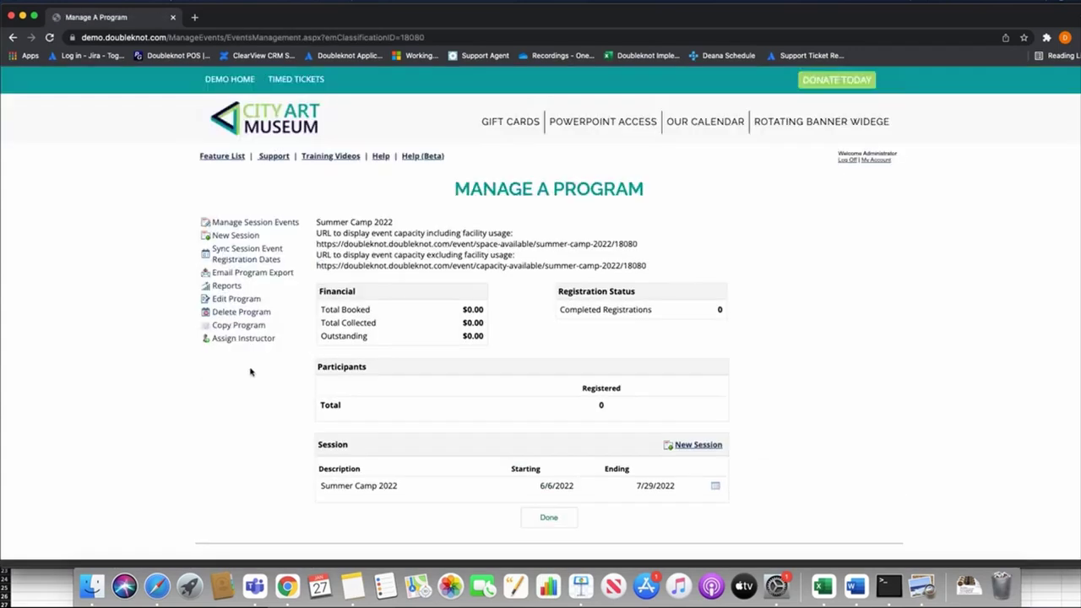
scroll(481, 417, "down", 3)
double_click(324, 339)
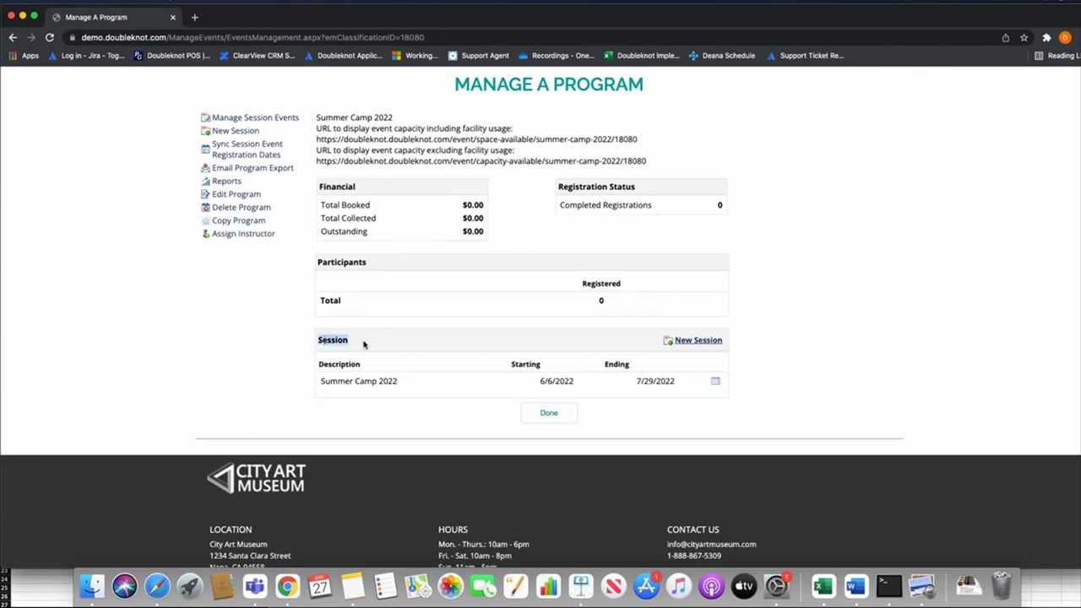
left_click(374, 383)
left_click(1057, 41)
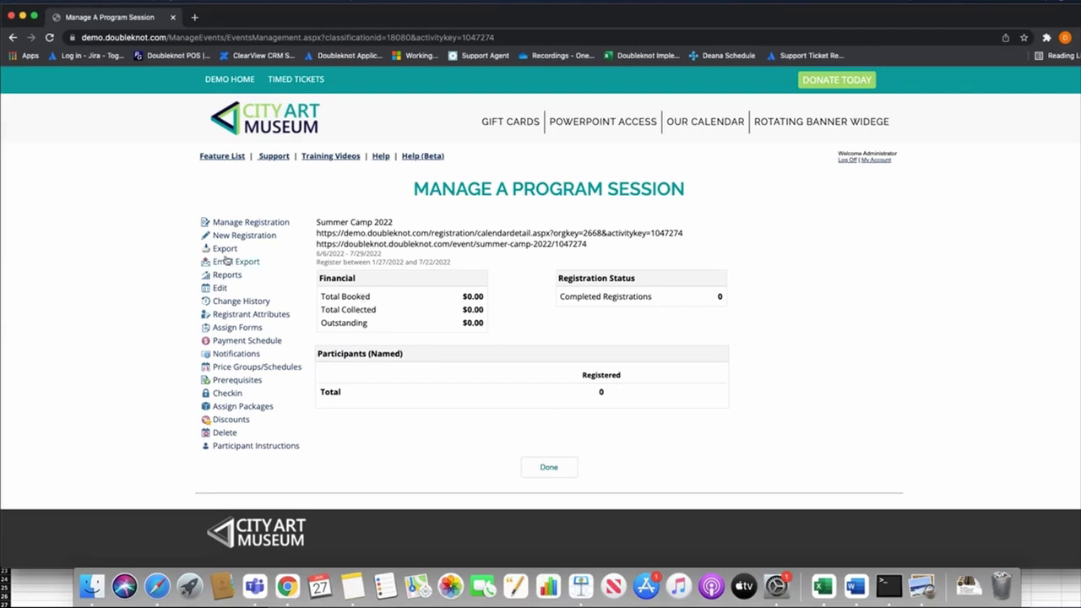
left_click(557, 469)
scroll(287, 248, "down", 3)
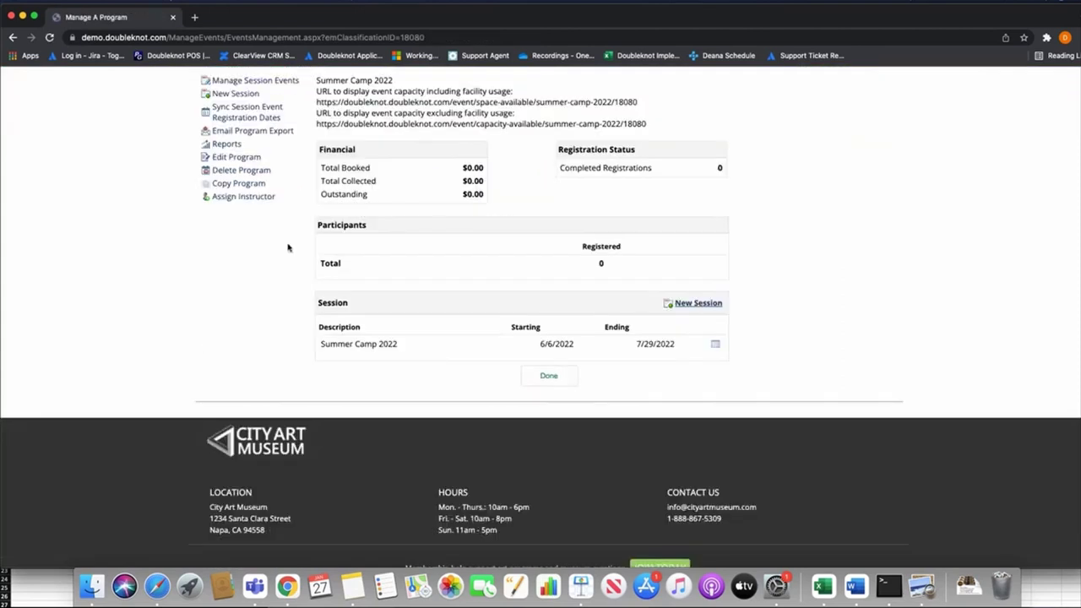
scroll(287, 247, "up", 3)
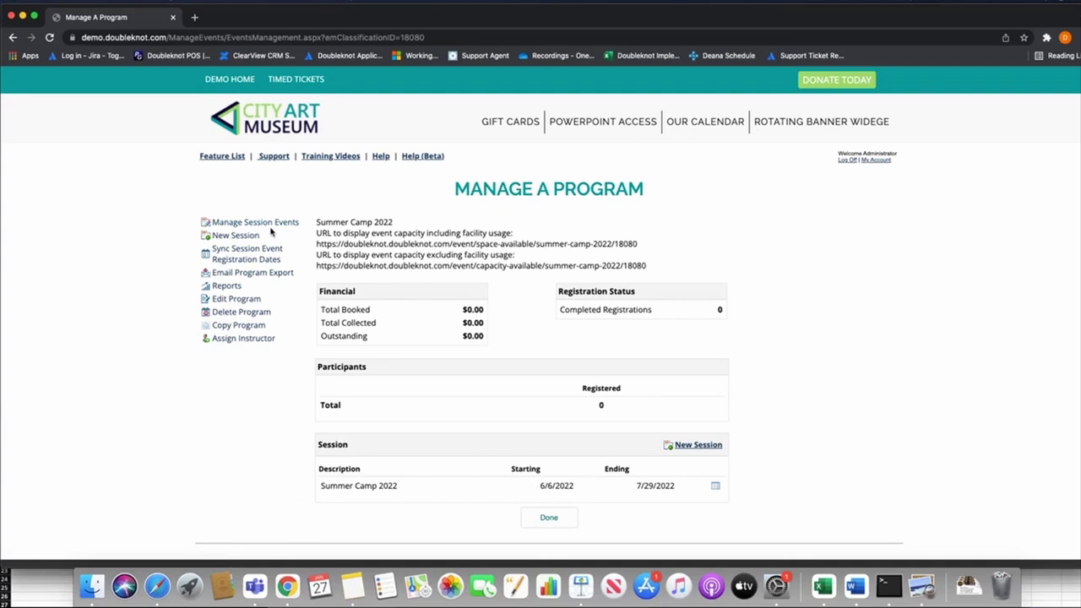
Go to Summer Camp 2022's session events and start a new session event group.
left_click(271, 223)
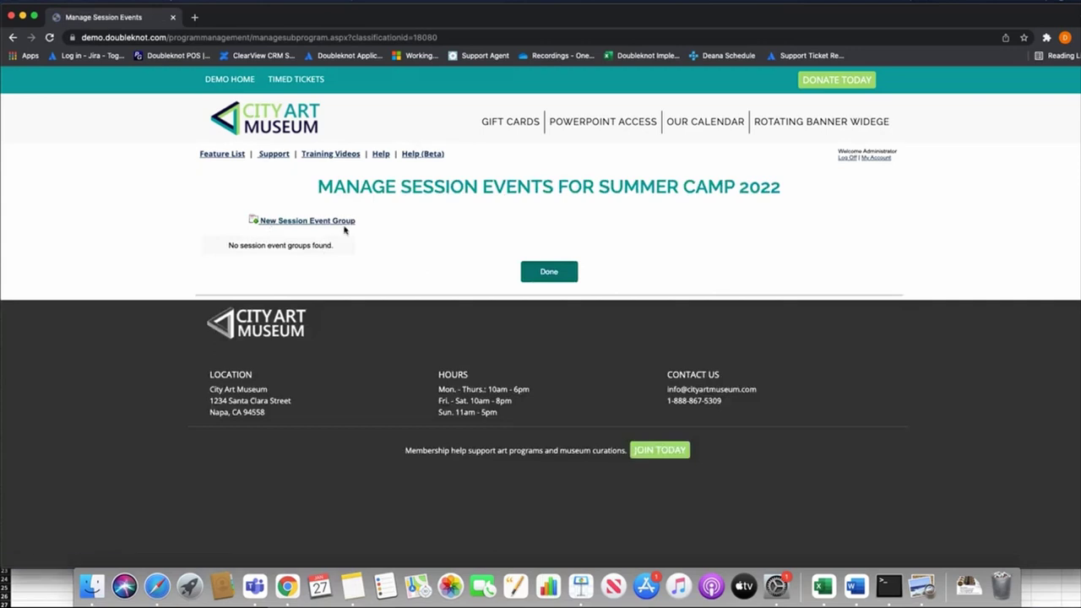
left_click(338, 221)
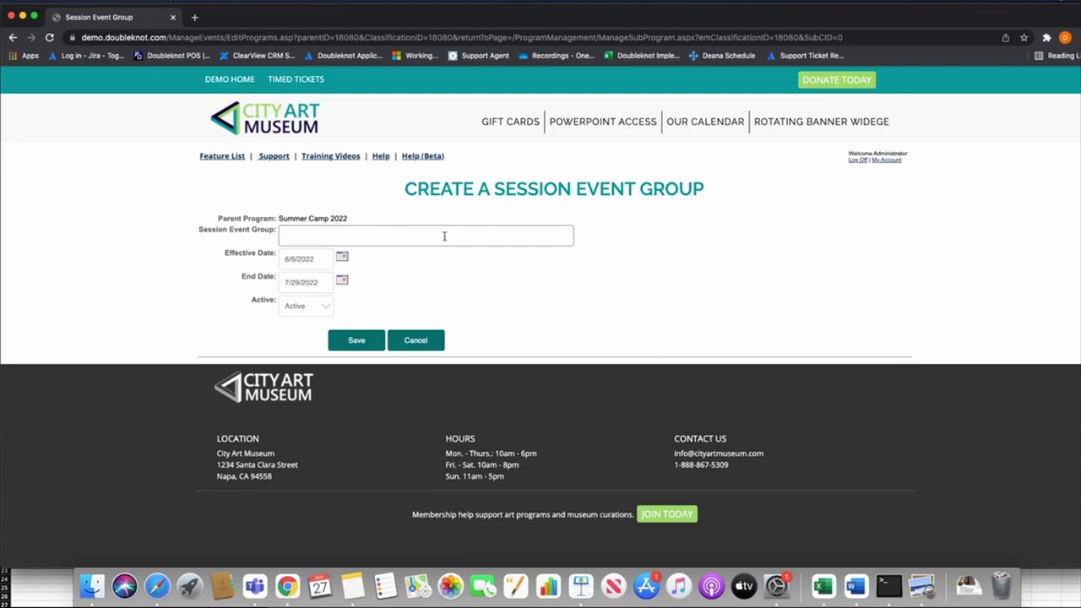
Enter 'Wee' in the Session Event Group field and accept the 'Weeks of camp' suggestion.
left_click(343, 238)
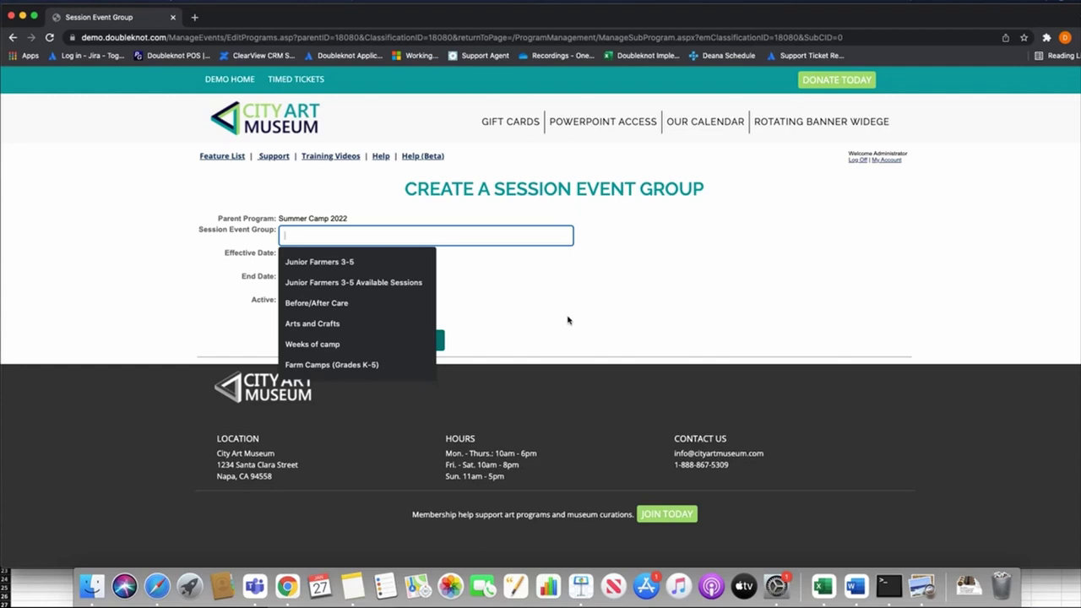
scroll(552, 250, "right", 1)
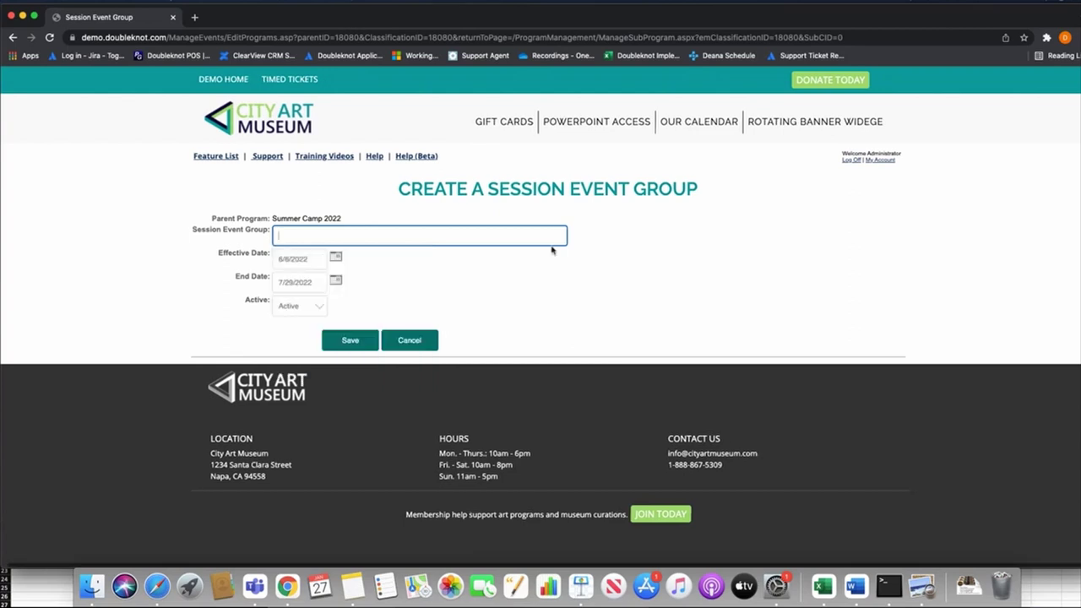
left_click(541, 301)
left_click(288, 236)
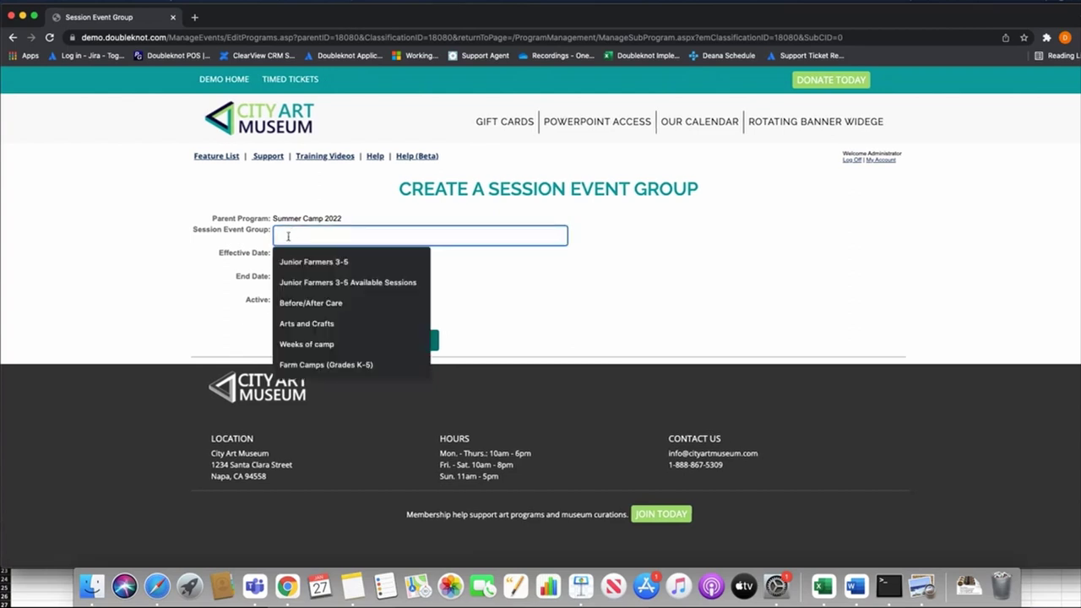
left_click(578, 257)
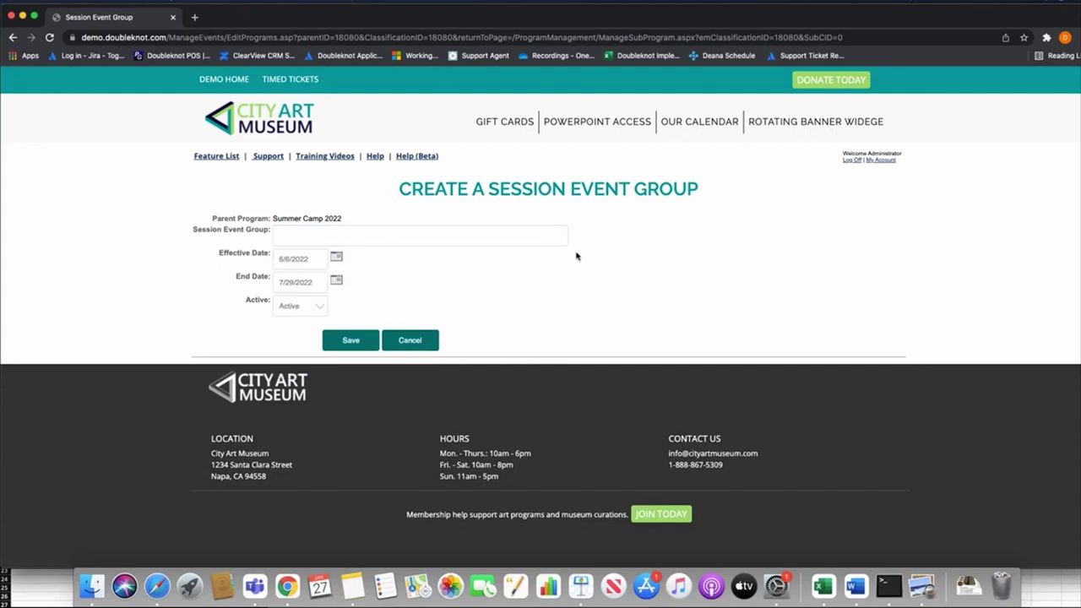
left_click(308, 236)
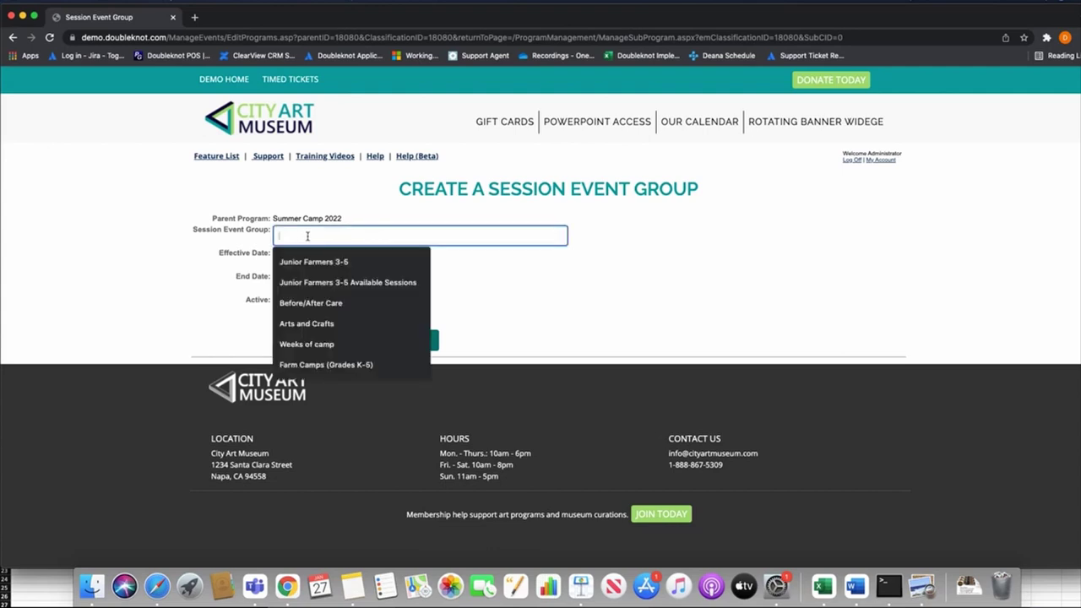
type("We")
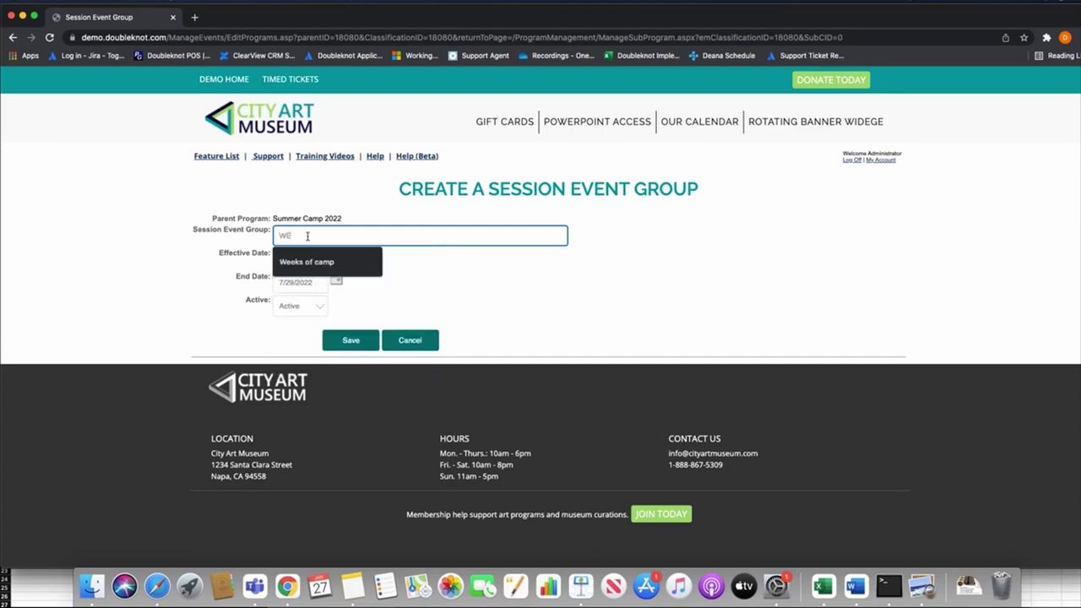
key("BackSpace")
key("BackSpace")
type("Wee")
left_click(307, 262)
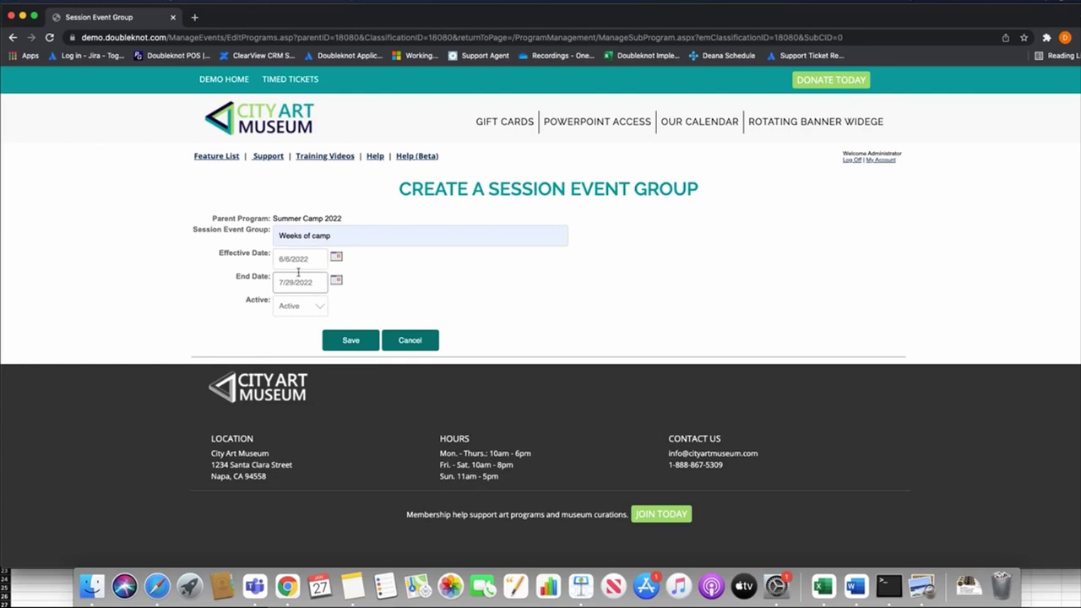
Save Weeks of camp, then create and save a second session event group named 'Camp Care'.
left_click(352, 341)
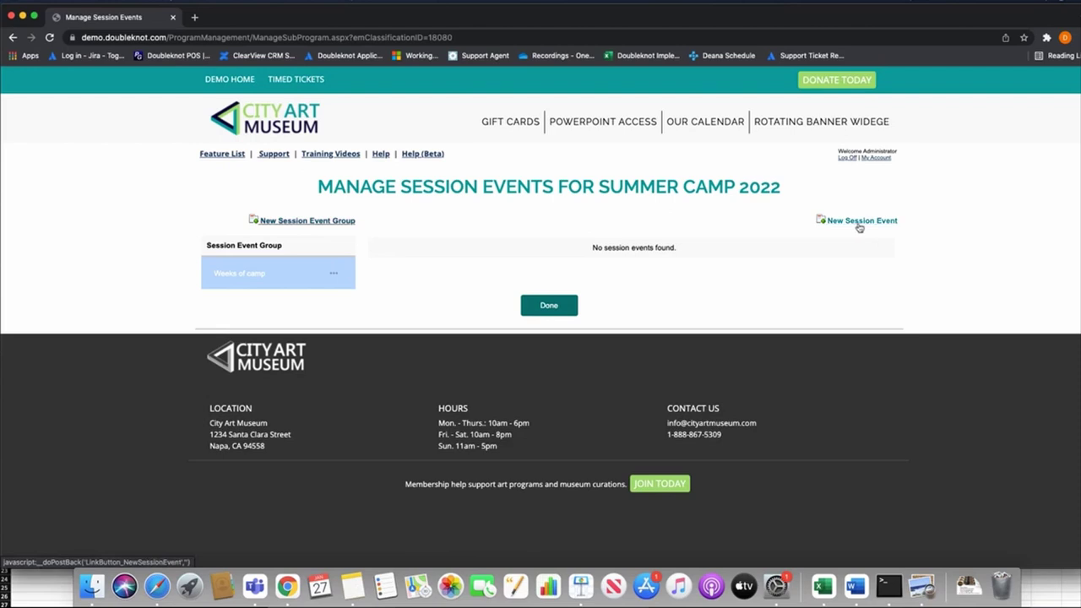
left_click(328, 223)
left_click(379, 234)
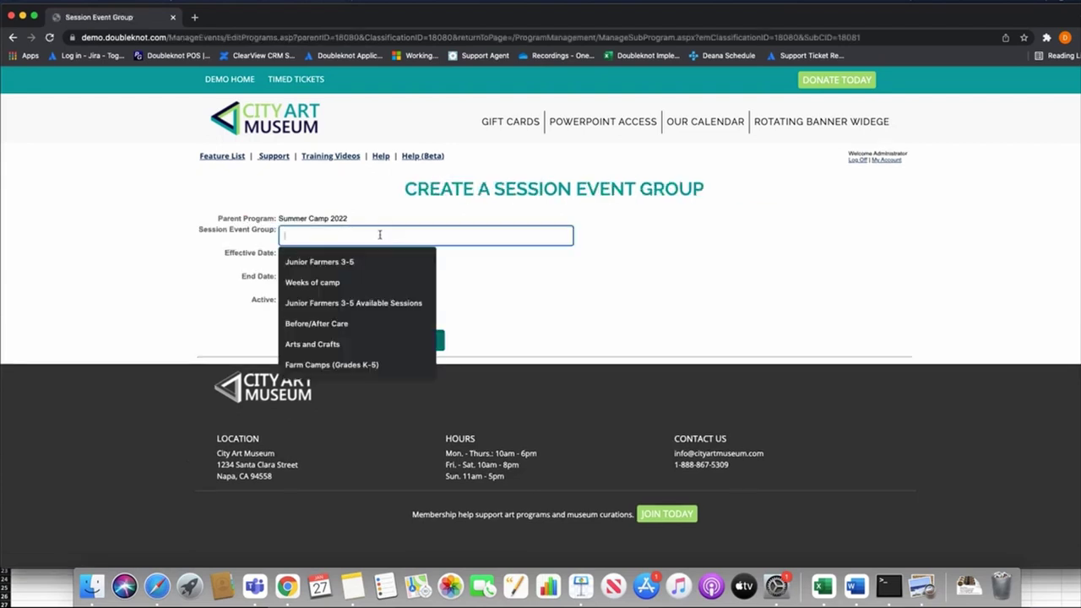
type("Be")
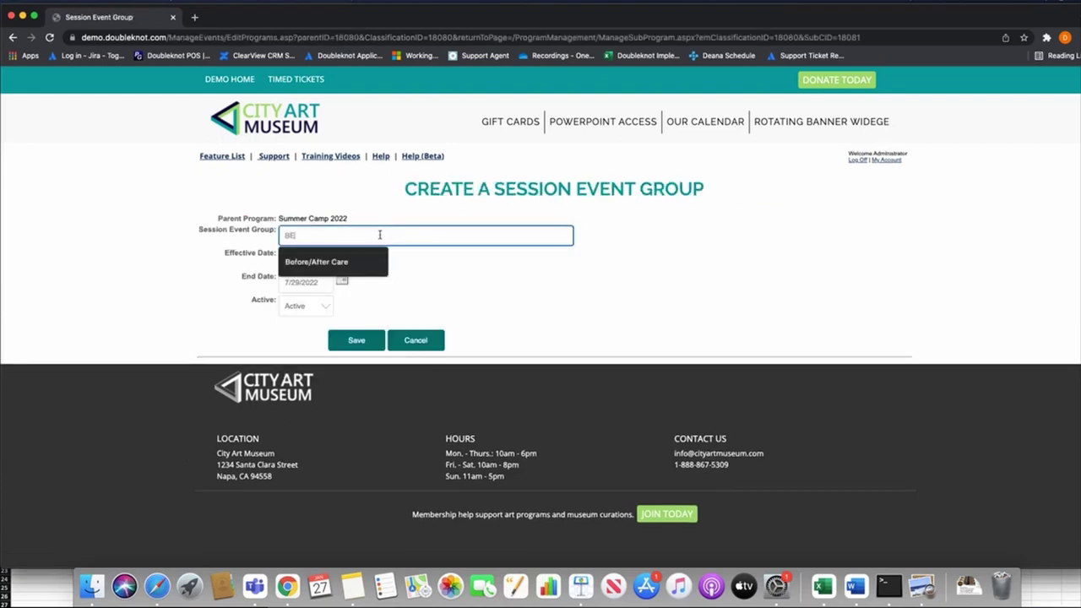
key("BackSpace")
key("BackSpace")
type("CAmp")
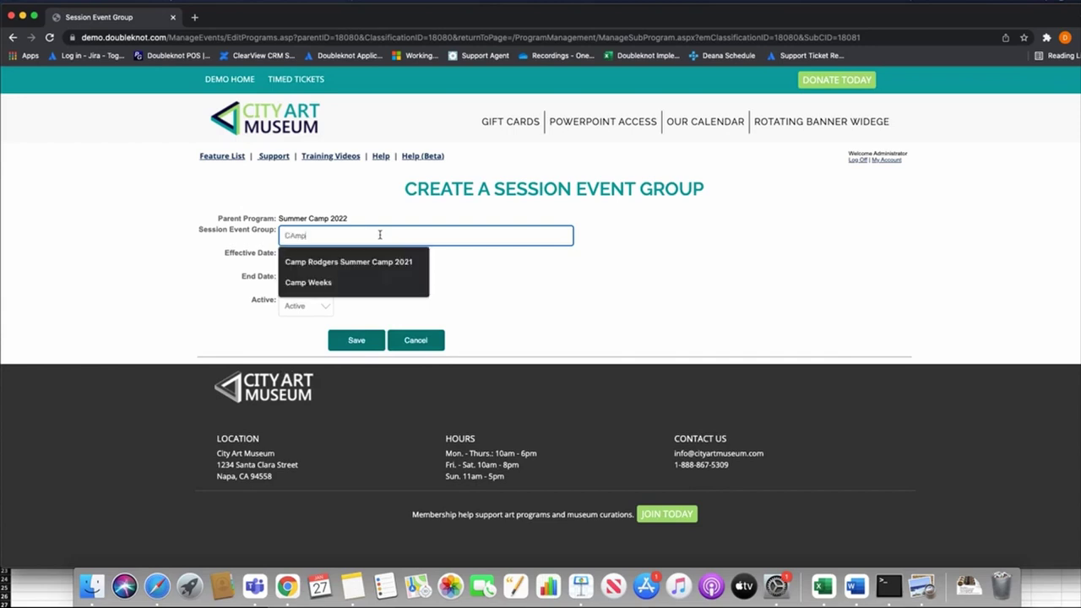
key("BackSpace")
key("BackSpace")
key("BackSpace")
type("camp")
key("BackSpace")
key("BackSpace")
key("BackSpace")
key("BackSpace")
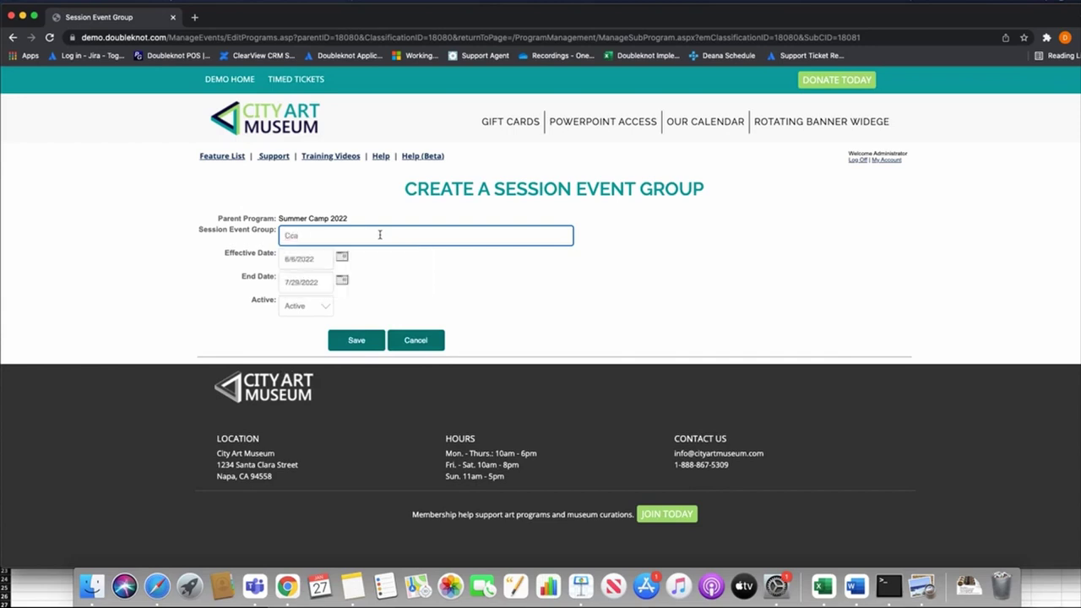
type("amp CAre")
key("BackSpace")
key("BackSpace")
key("BackSpace")
type("are")
left_click(356, 339)
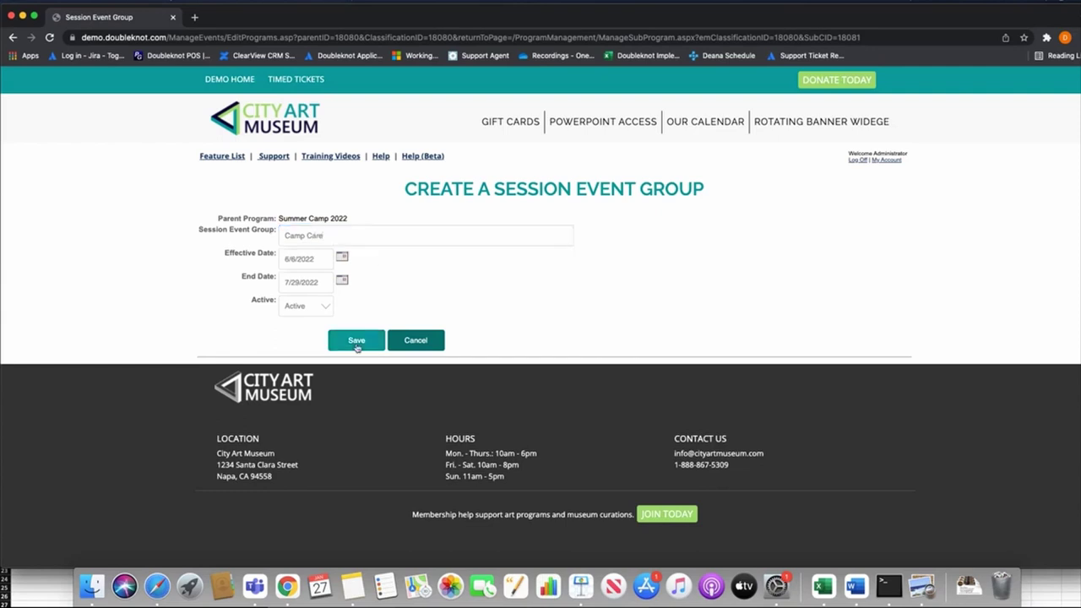
left_click(335, 308)
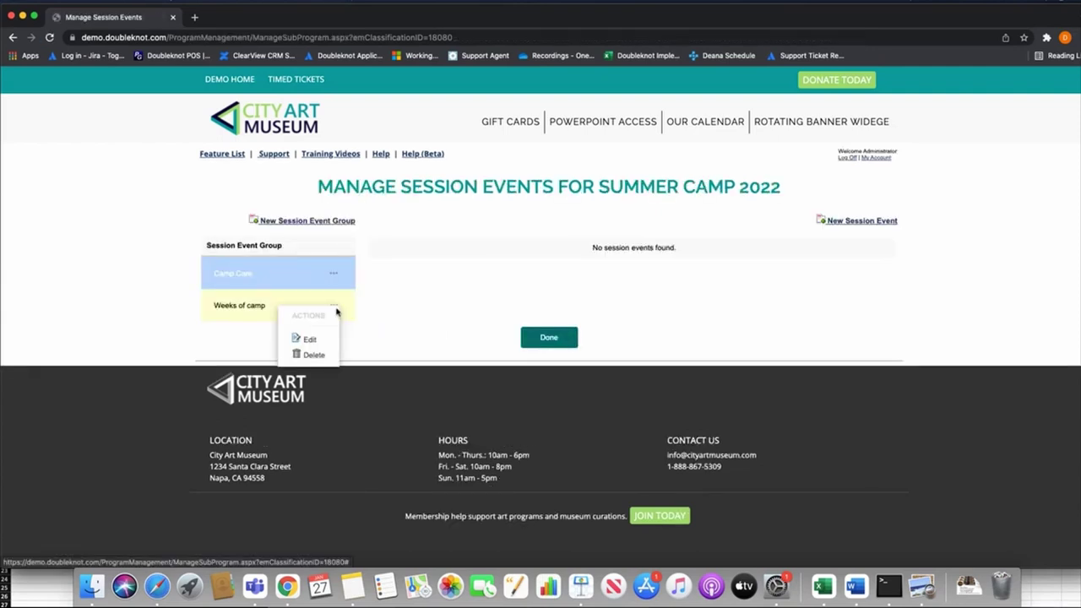
Rename the Weeks of camp group to '1 - Weeks of camp' and save it.
left_click(309, 339)
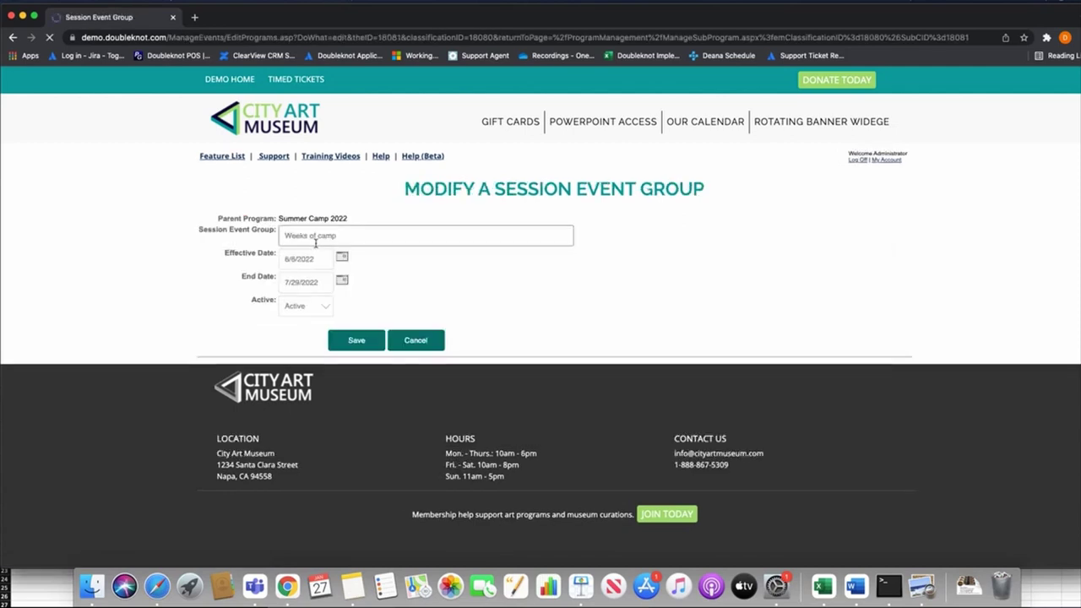
left_click(292, 234)
type("1 -")
left_click(358, 340)
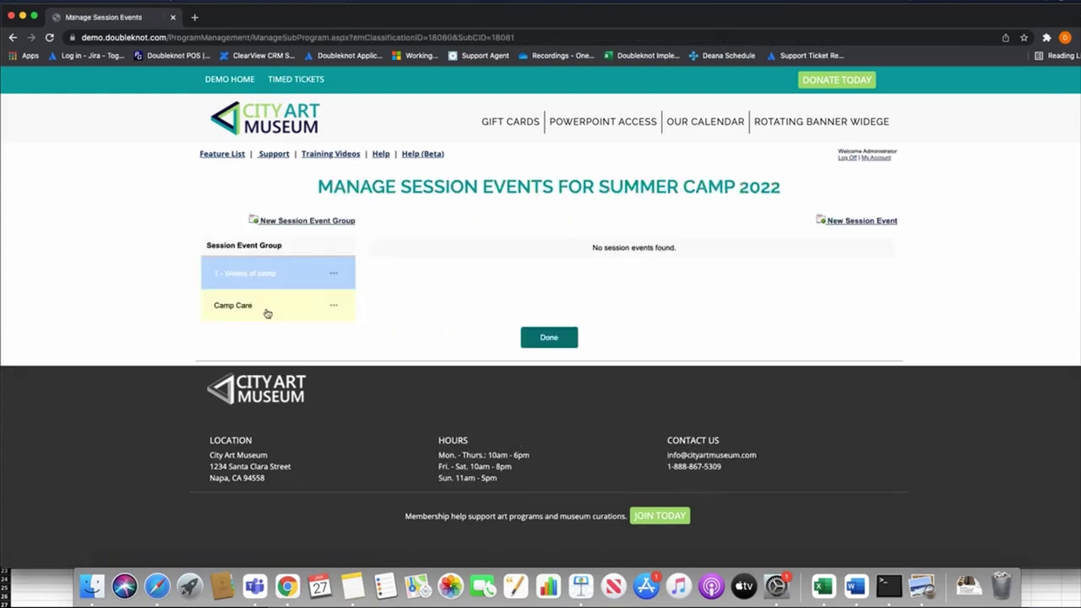
Rename the Camp Care group to '2 - Camp Care' and save it.
left_click(266, 314)
left_click(338, 309)
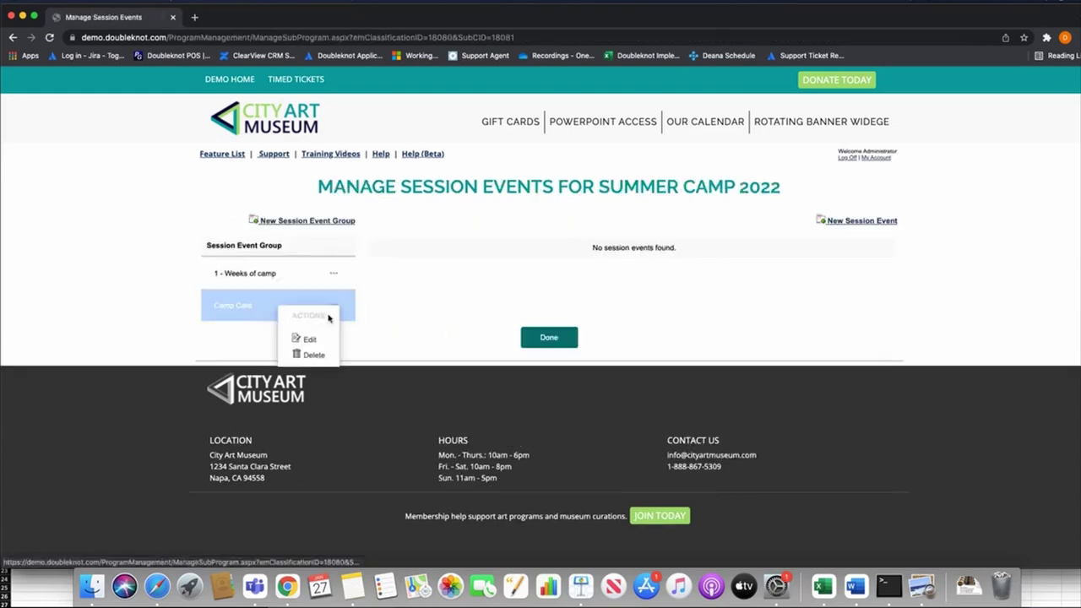
left_click(308, 335)
left_click(287, 237)
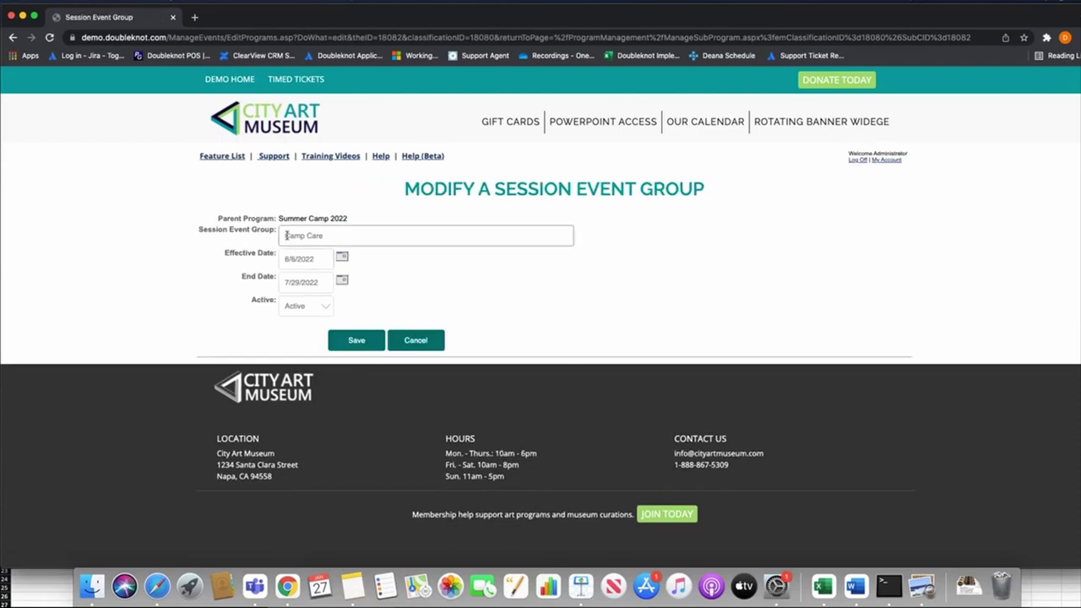
type("2 -")
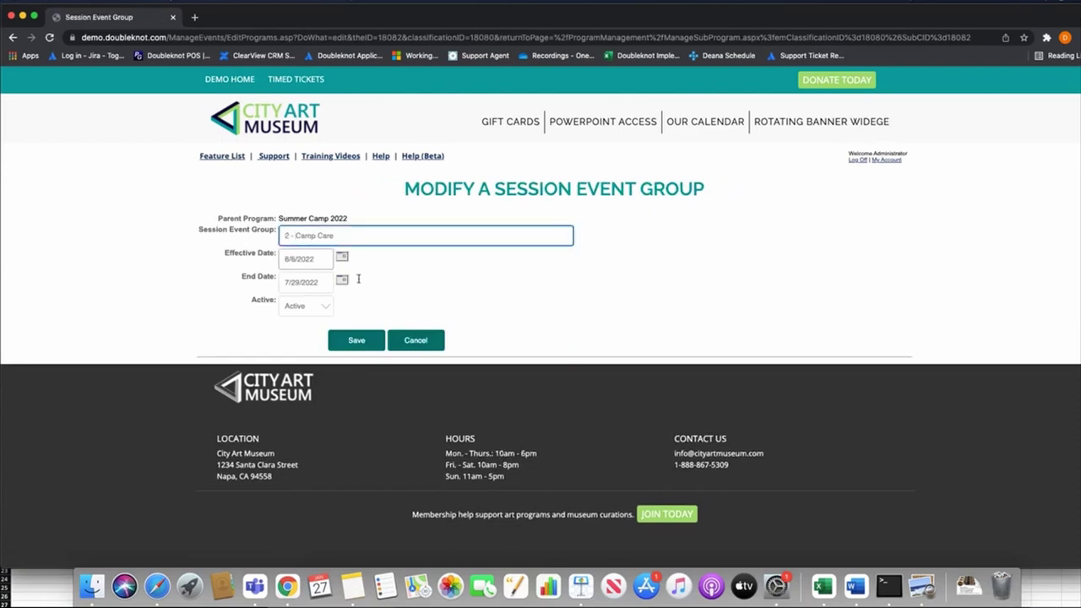
left_click(356, 340)
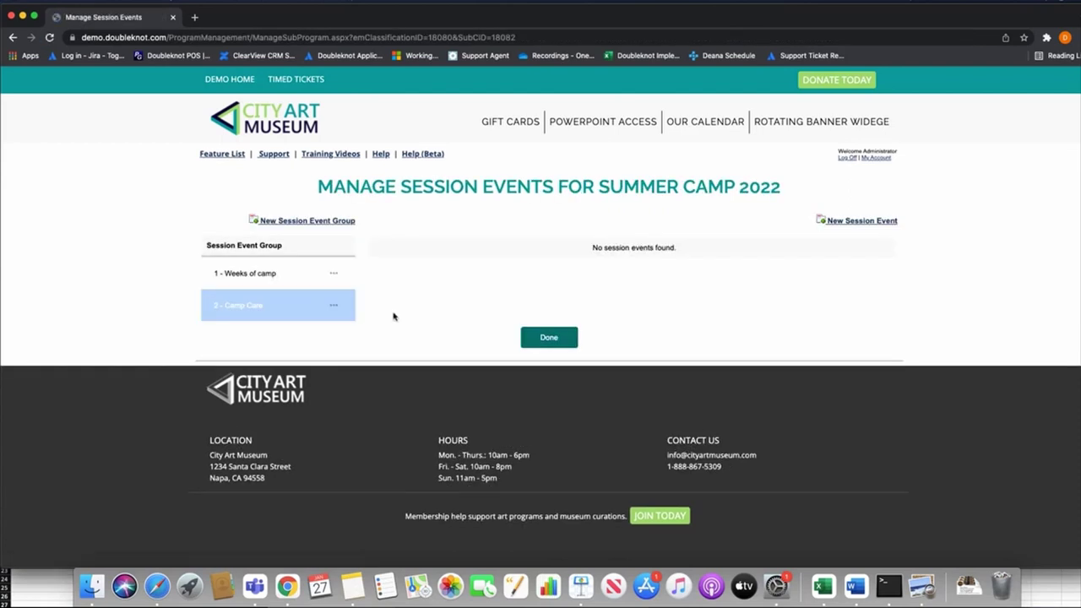
Select the '1 - Weeks of camp' group and begin a new session event in it.
left_click(282, 278)
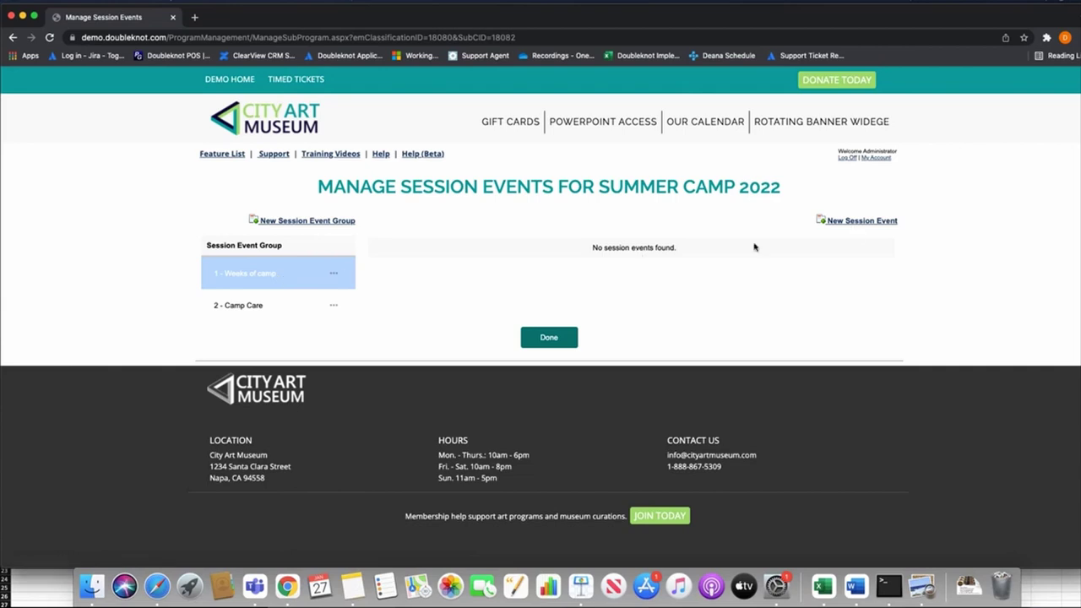
left_click(840, 224)
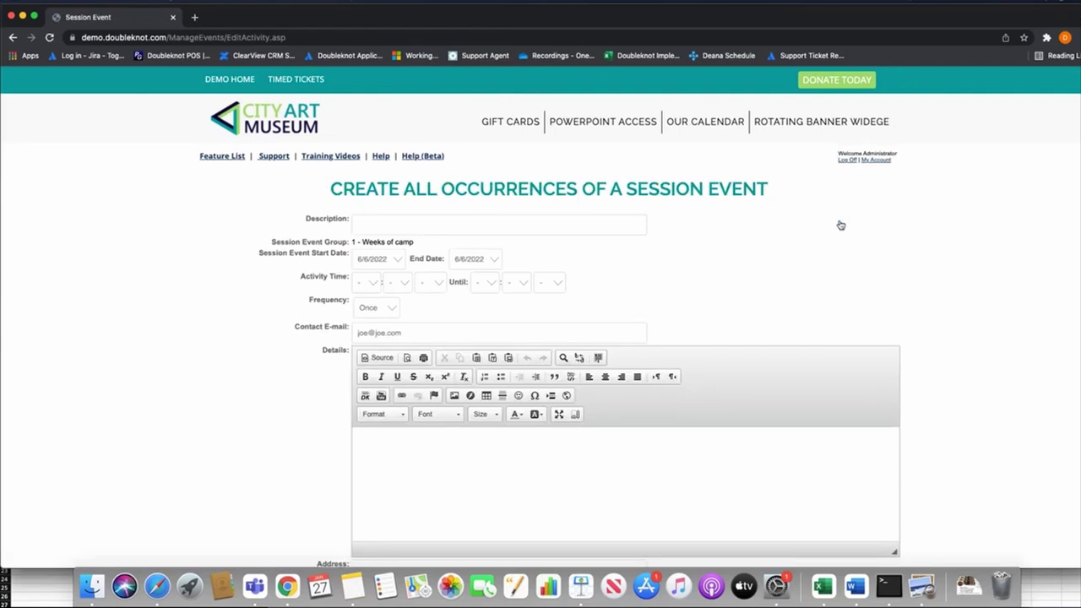